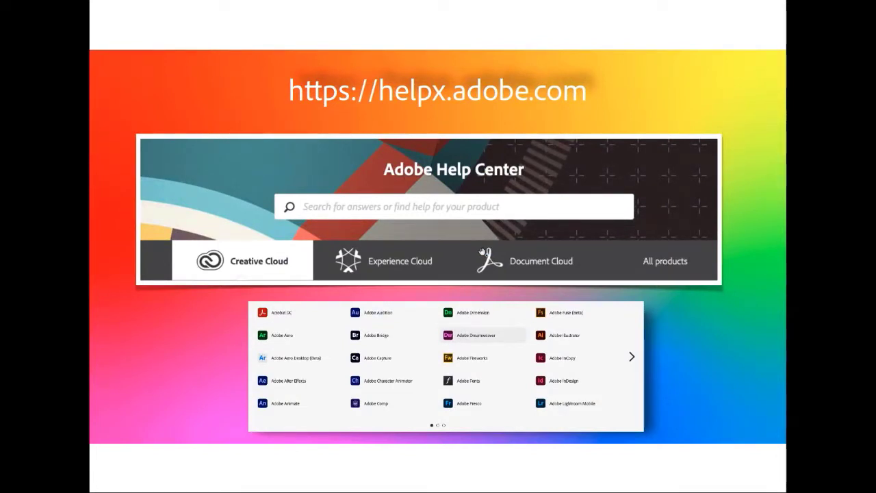
{"action": "key", "text": "Right"}
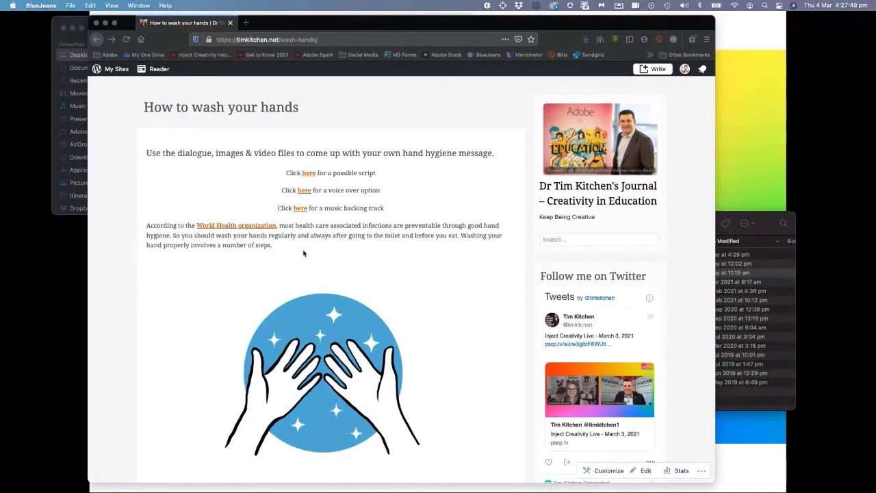
Look through the hand-washing web page's illustrations, piece-to-camera video and written steps
{"action": "scroll", "coordinate": [303, 232], "scroll_direction": "down", "scroll_amount": 5}
{"action": "scroll", "coordinate": [303, 254], "scroll_direction": "down", "scroll_amount": 15}
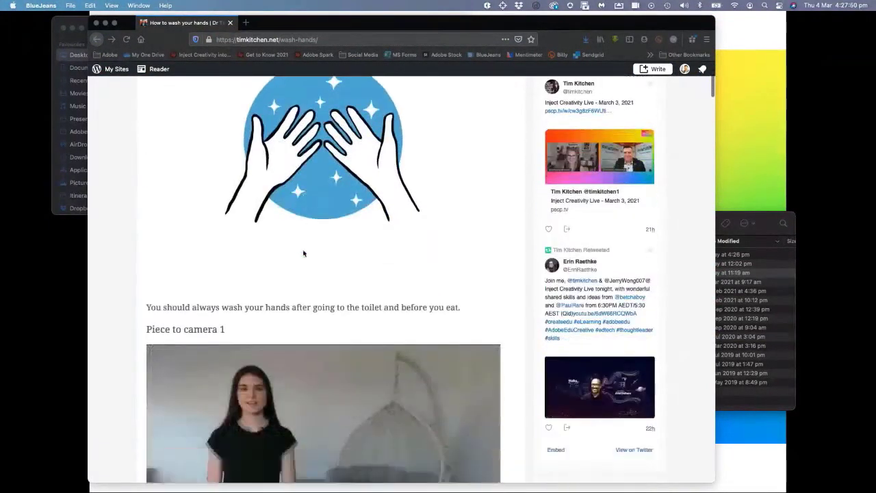
{"action": "scroll", "coordinate": [299, 267], "scroll_direction": "down", "scroll_amount": 6}
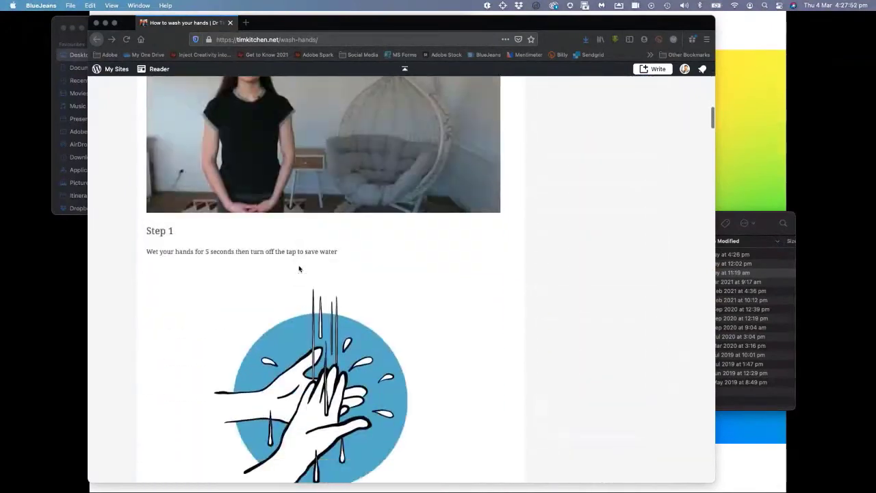
{"action": "scroll", "coordinate": [297, 281], "scroll_direction": "up", "scroll_amount": 10}
{"action": "scroll", "coordinate": [296, 294], "scroll_direction": "down", "scroll_amount": 1}
{"action": "scroll", "coordinate": [297, 294], "scroll_direction": "up", "scroll_amount": 8}
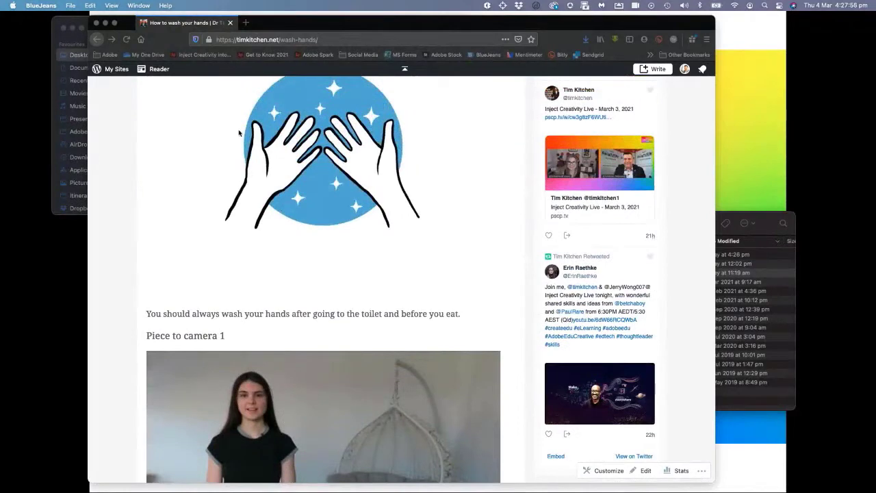
Switch to Chrome and look through the recent projects and templates on the Adobe Spark home page
{"action": "key", "text": "super+Tab"}
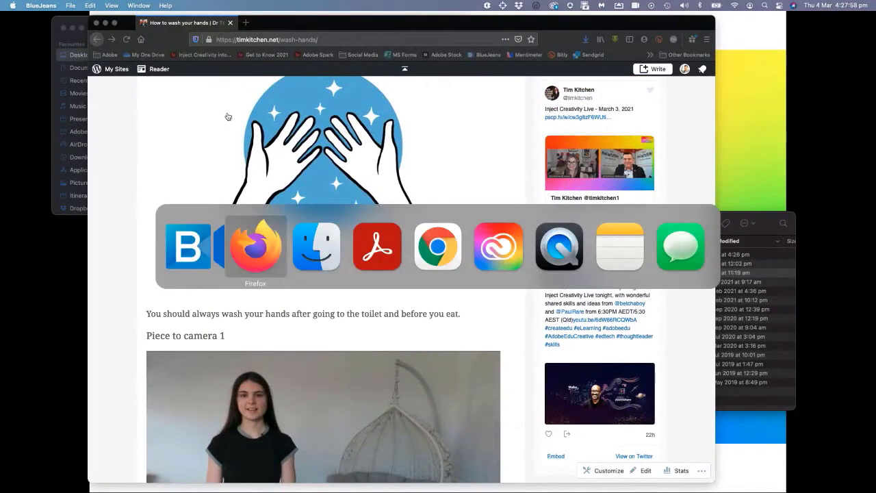
{"action": "left_click", "coordinate": [438, 246]}
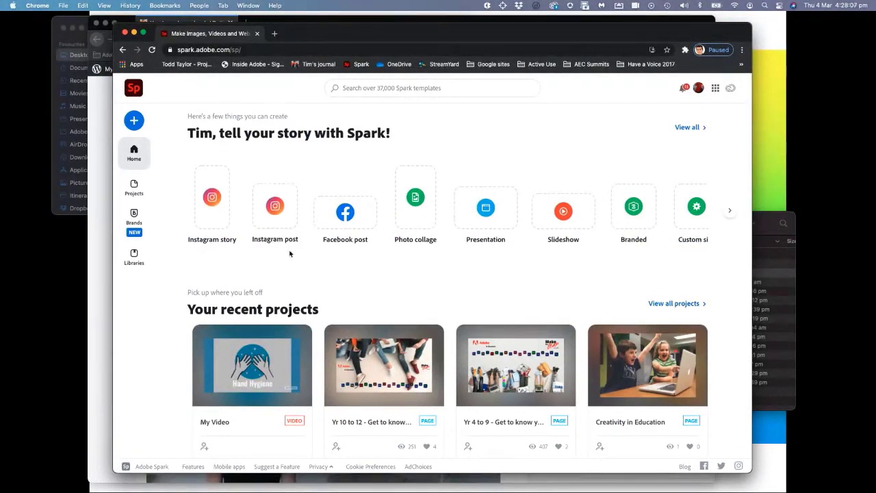
{"action": "scroll", "coordinate": [303, 288], "scroll_direction": "down", "scroll_amount": 3}
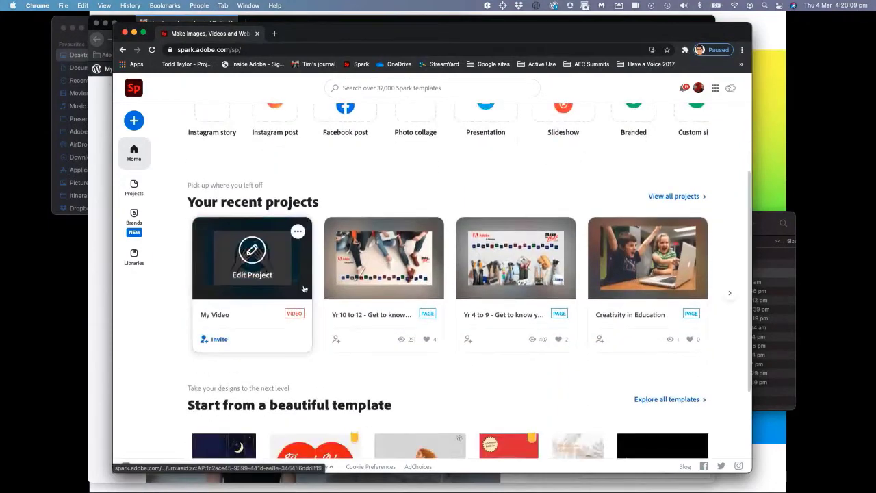
{"action": "scroll", "coordinate": [303, 287], "scroll_direction": "down", "scroll_amount": 3}
{"action": "scroll", "coordinate": [303, 288], "scroll_direction": "up", "scroll_amount": 3}
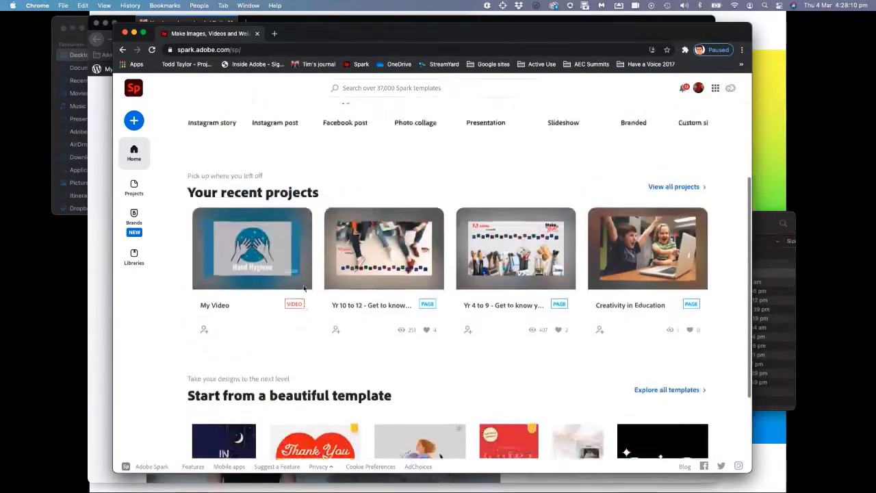
{"action": "scroll", "coordinate": [303, 287], "scroll_direction": "up", "scroll_amount": 3}
{"action": "scroll", "coordinate": [303, 287], "scroll_direction": "down", "scroll_amount": 5}
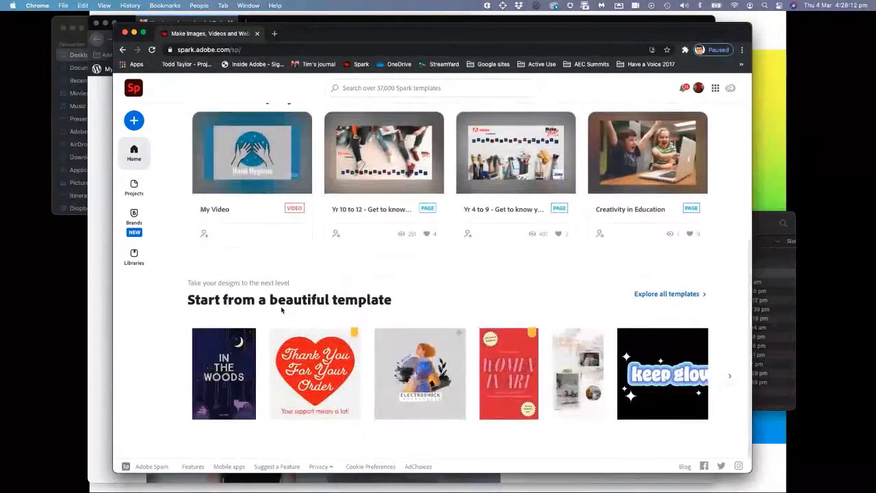
{"action": "scroll", "coordinate": [298, 306], "scroll_direction": "up", "scroll_amount": 5}
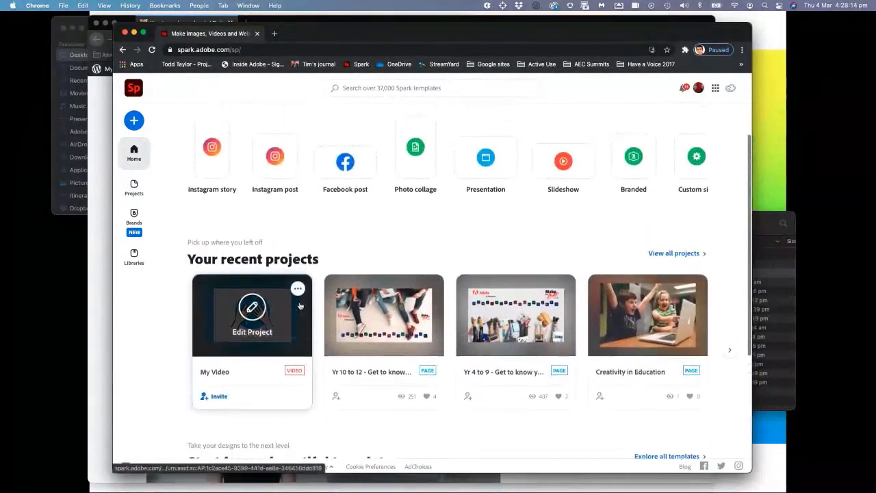
{"action": "scroll", "coordinate": [300, 306], "scroll_direction": "up", "scroll_amount": 1}
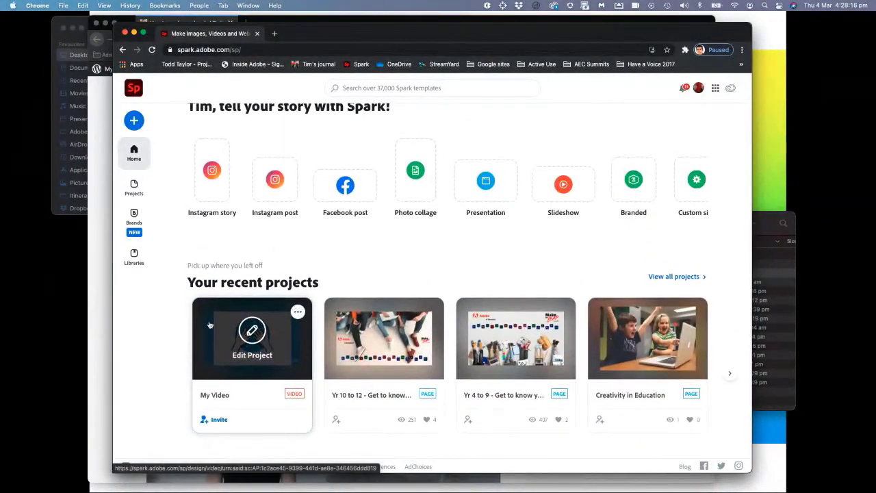
{"action": "scroll", "coordinate": [351, 289], "scroll_direction": "down", "scroll_amount": 1}
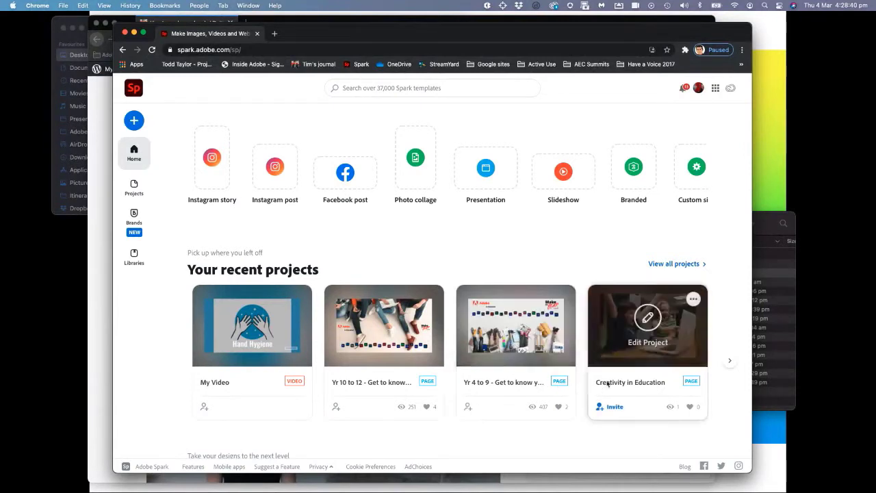
{"action": "left_click", "coordinate": [728, 362]}
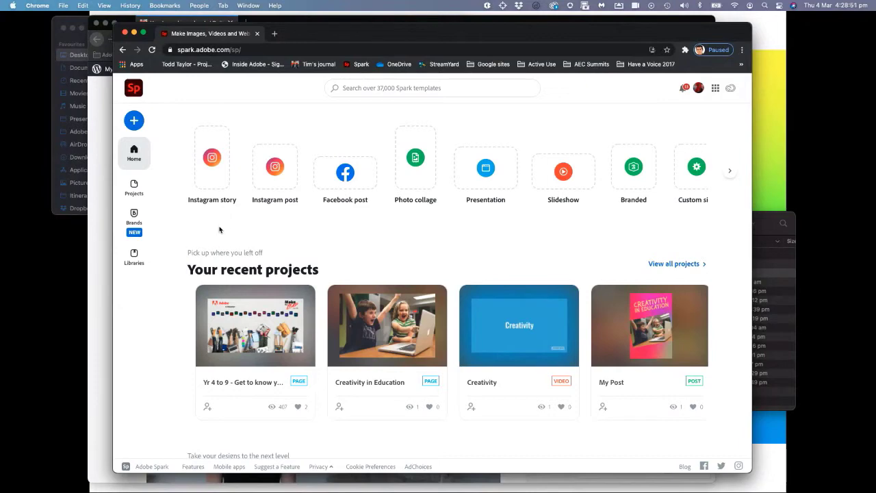
Create a new video project from scratch, skipping the title and story templates, and dismiss the welcome tips
{"action": "left_click", "coordinate": [133, 121]}
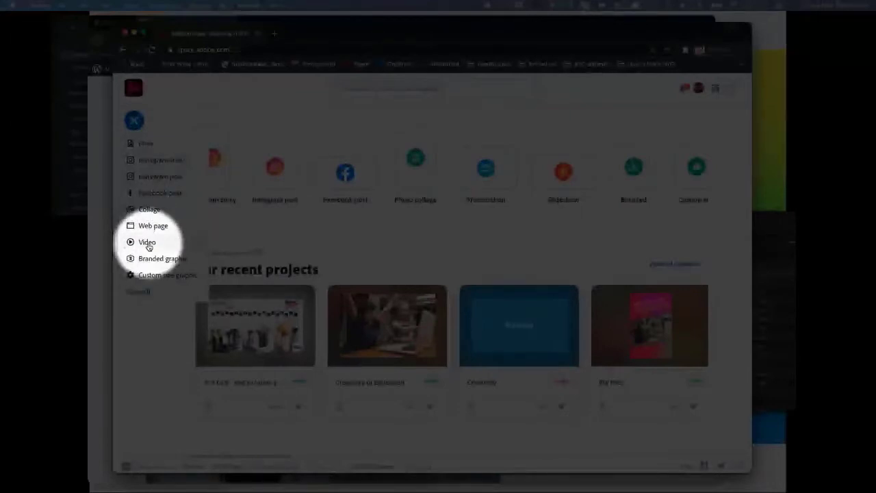
{"action": "left_click", "coordinate": [148, 243]}
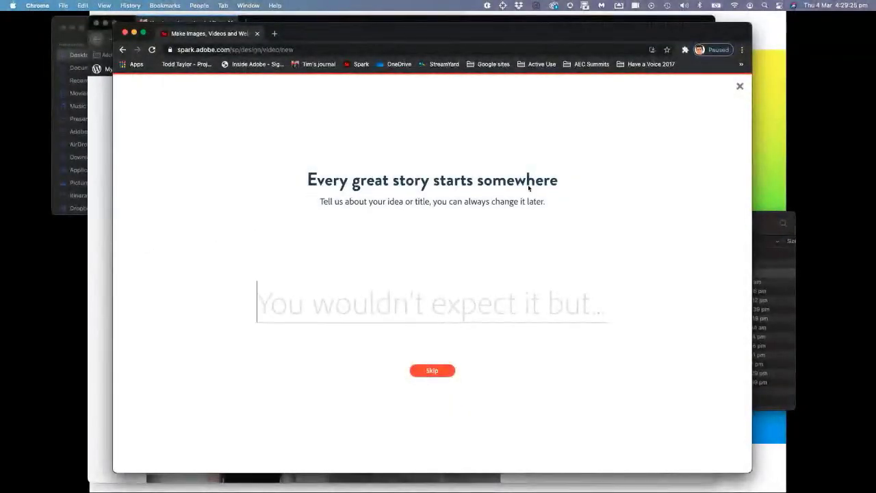
{"action": "left_click", "coordinate": [431, 372]}
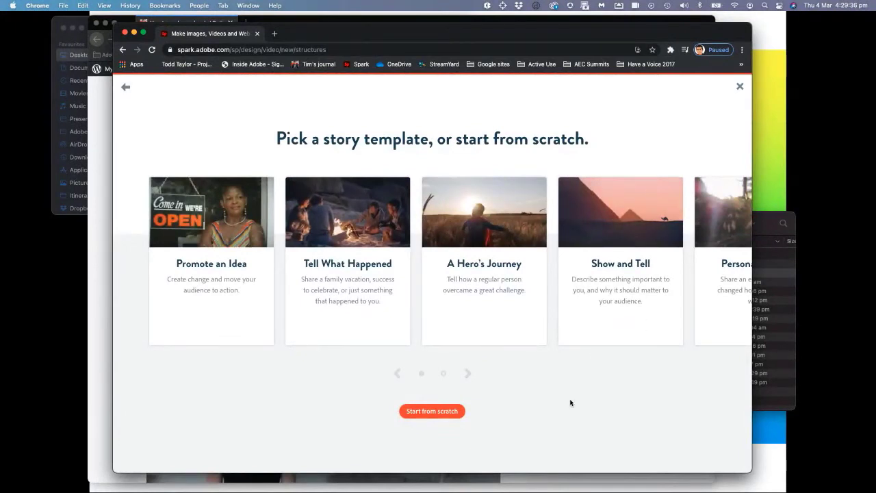
{"action": "scroll", "coordinate": [402, 289], "scroll_direction": "right", "scroll_amount": 8}
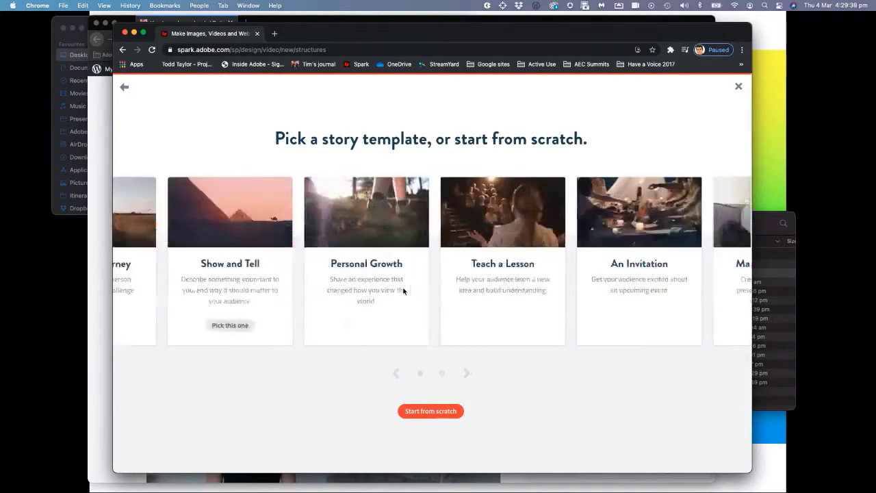
{"action": "scroll", "coordinate": [403, 289], "scroll_direction": "left", "scroll_amount": 4}
{"action": "scroll", "coordinate": [403, 289], "scroll_direction": "left", "scroll_amount": 4}
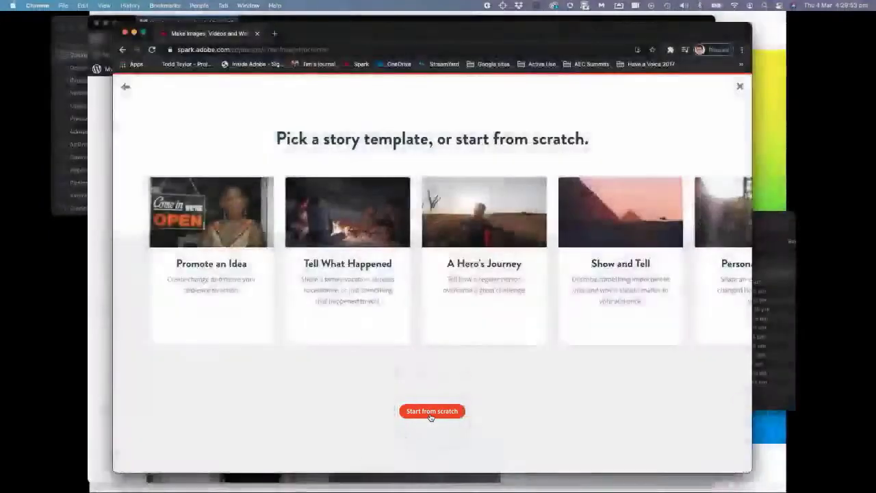
{"action": "left_click", "coordinate": [431, 413]}
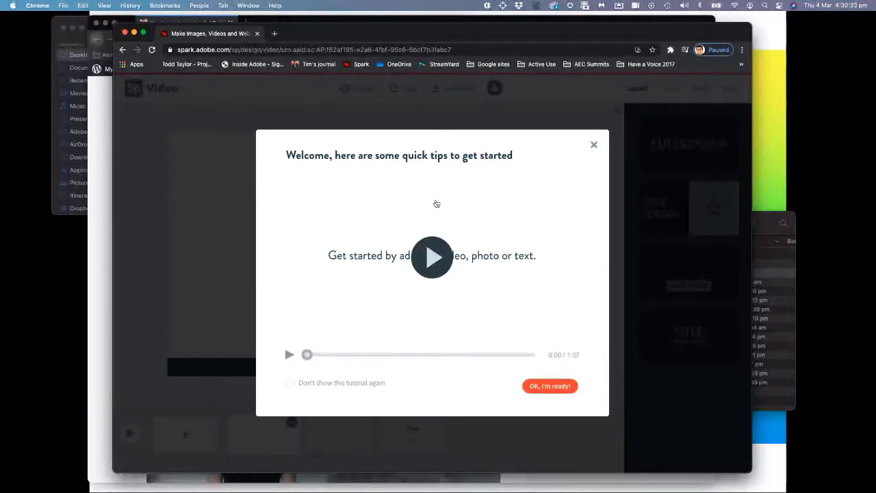
{"action": "left_click", "coordinate": [593, 147]}
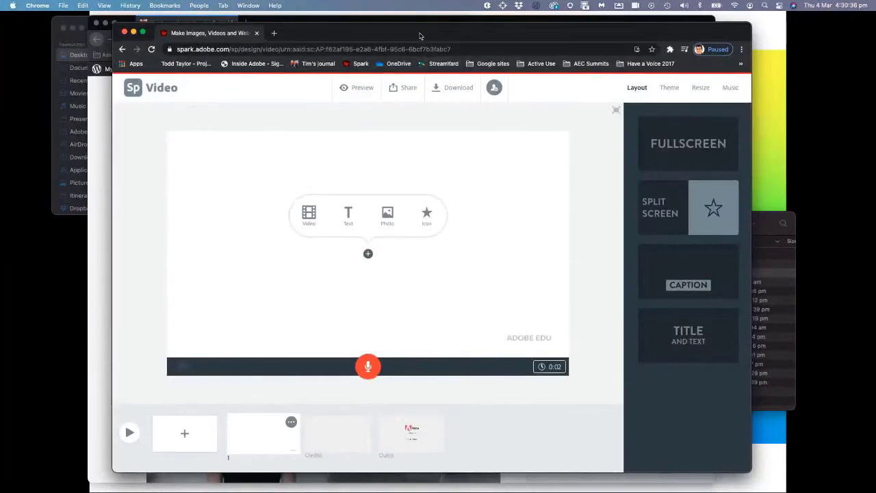
Enlarge the browser window and upload Washhands1.png from the Desktop folder Washhands_assets as the first slide's photo
{"action": "left_click_drag", "start_coordinate": [733, 462], "coordinate": [758, 477]}
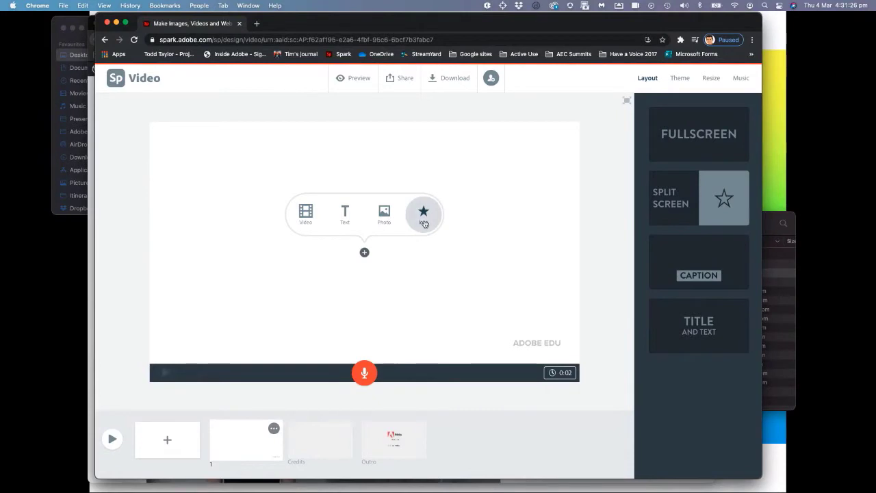
{"action": "left_click", "coordinate": [385, 215]}
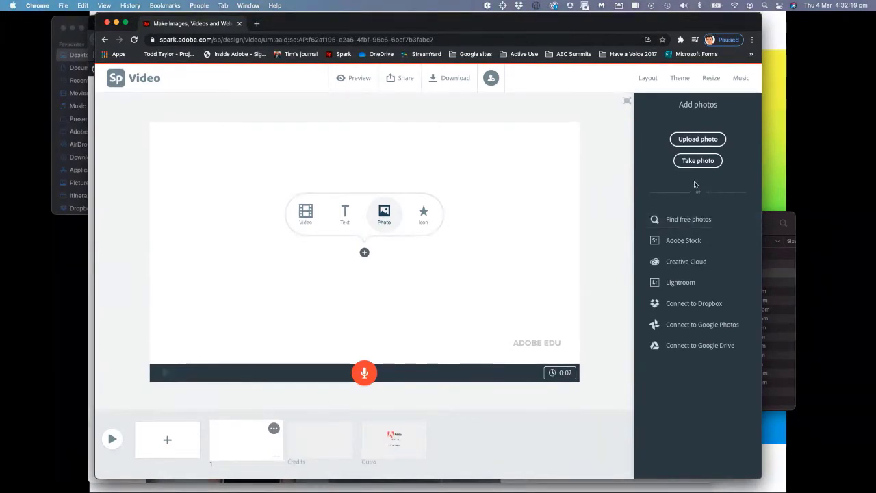
{"action": "left_click", "coordinate": [698, 140]}
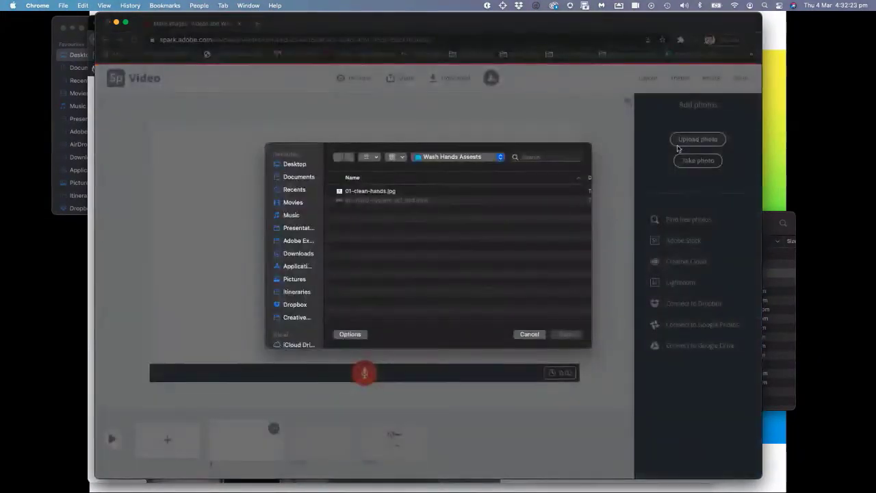
{"action": "left_click", "coordinate": [294, 165]}
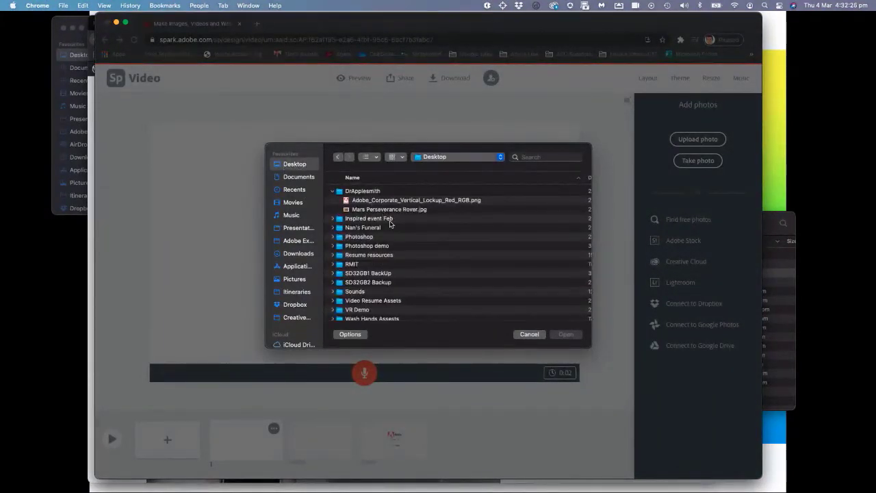
{"action": "scroll", "coordinate": [391, 223], "scroll_direction": "down", "scroll_amount": 3}
{"action": "left_click", "coordinate": [388, 302]}
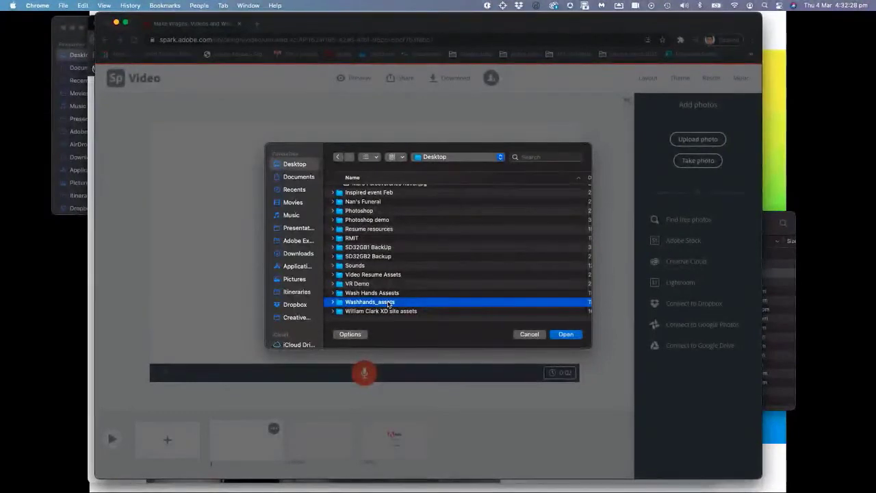
{"action": "double_click", "coordinate": [341, 303]}
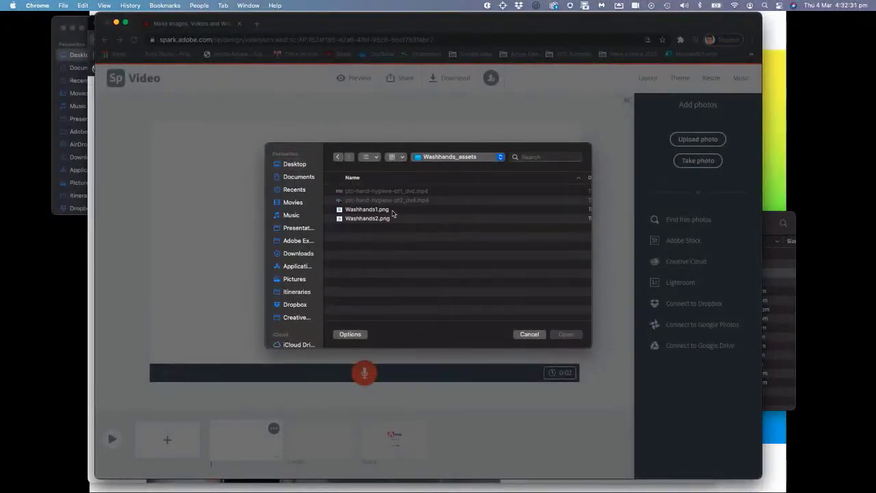
{"action": "left_click", "coordinate": [357, 212]}
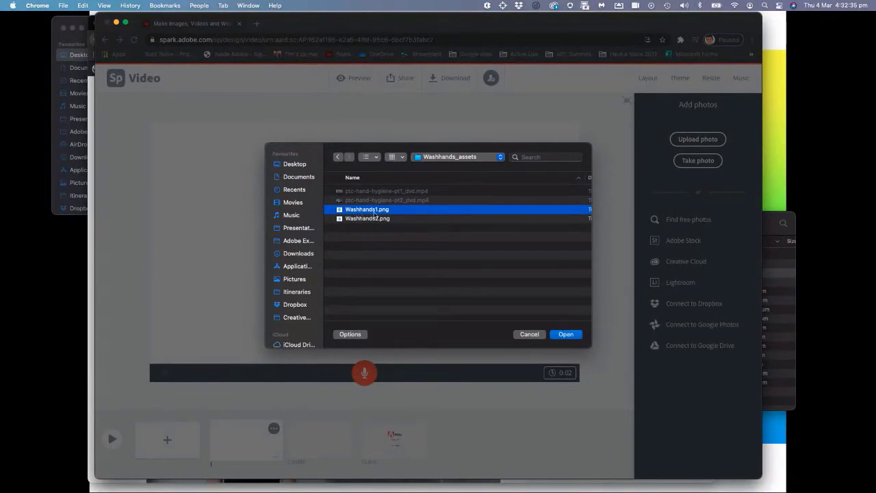
{"action": "left_click", "coordinate": [562, 336]}
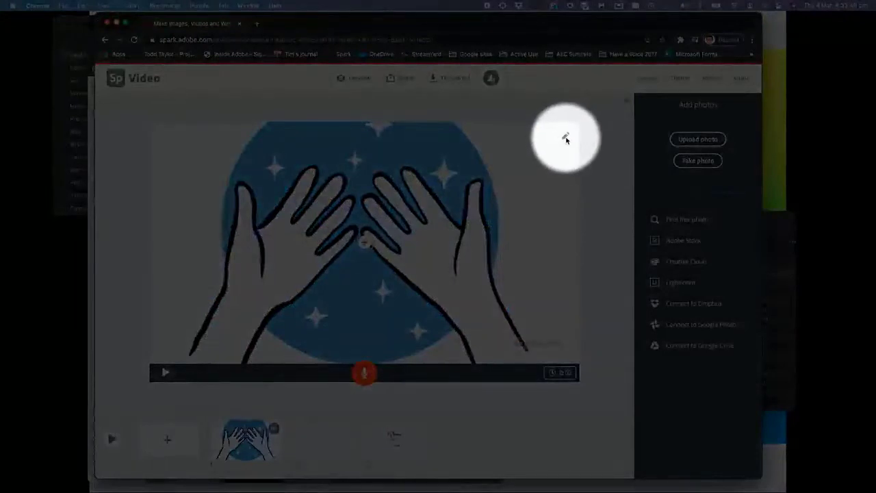
Zoom out the first slide's photo until the whole hands illustration fits within the frame
{"action": "left_click", "coordinate": [566, 140]}
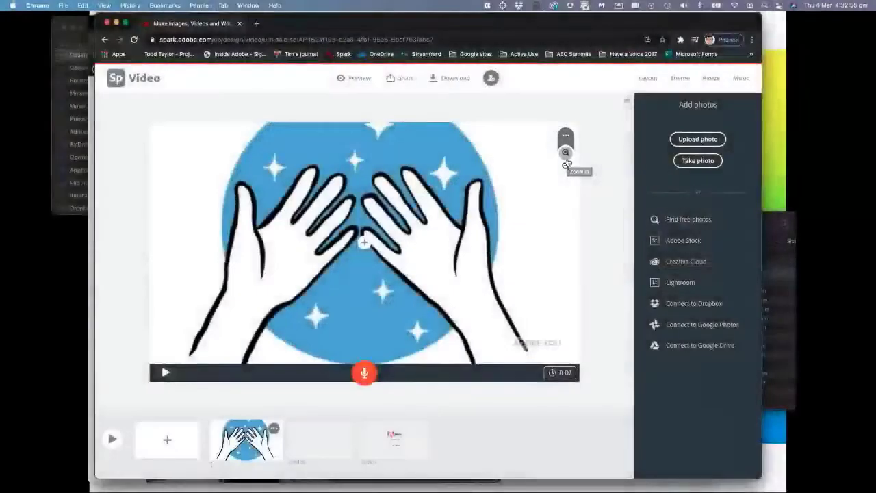
{"action": "left_click", "coordinate": [566, 167]}
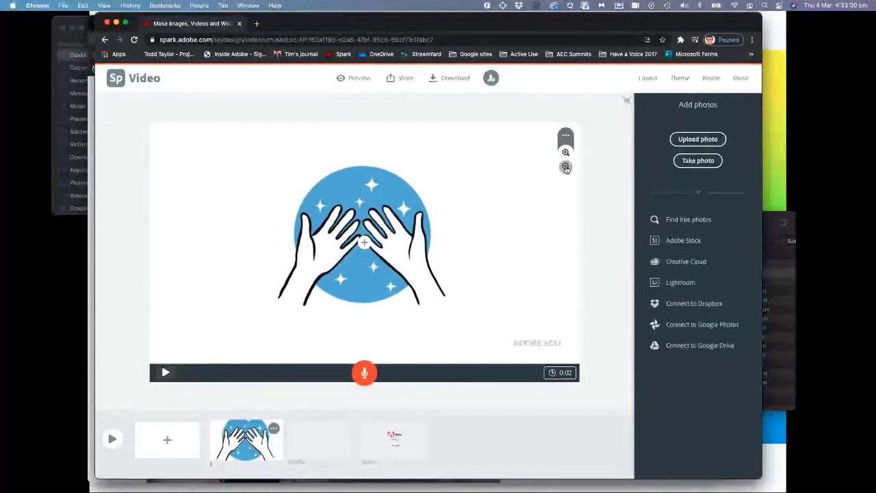
{"action": "left_click", "coordinate": [566, 167]}
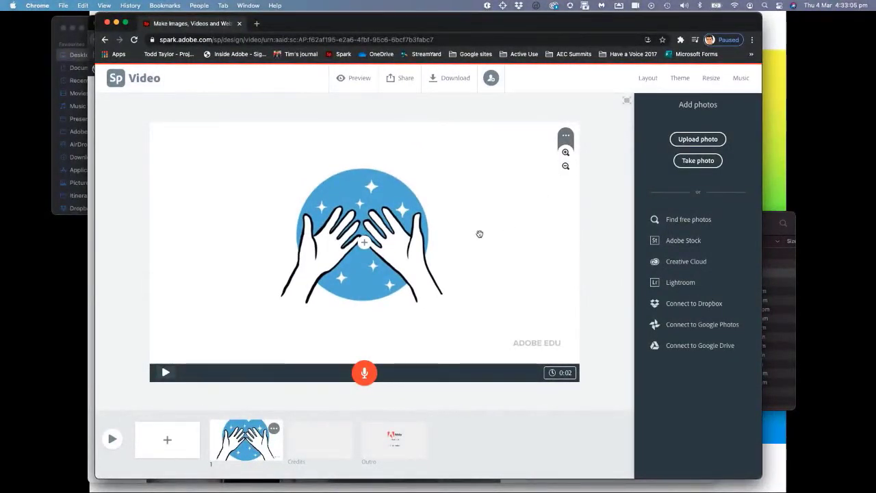
Add the title text "Hand Hygiene" over the photo on the first slide
{"action": "left_click", "coordinate": [365, 245]}
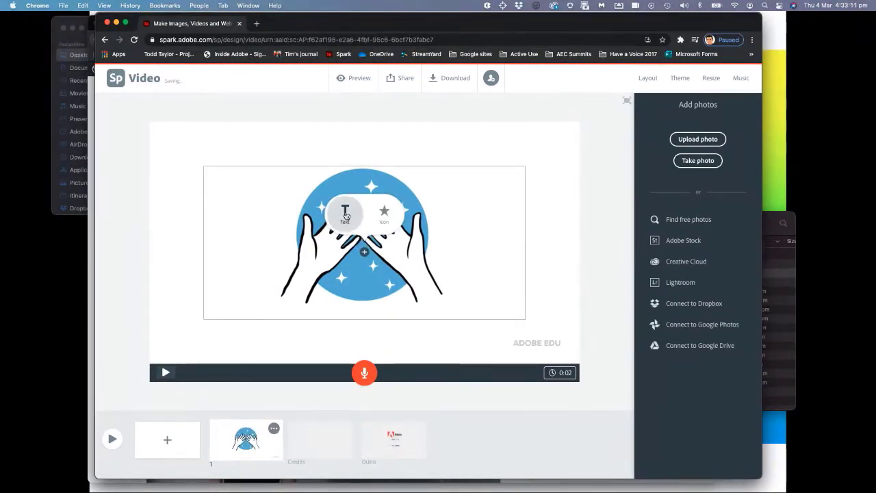
{"action": "left_click", "coordinate": [345, 215]}
{"action": "type", "text": "Hand"}
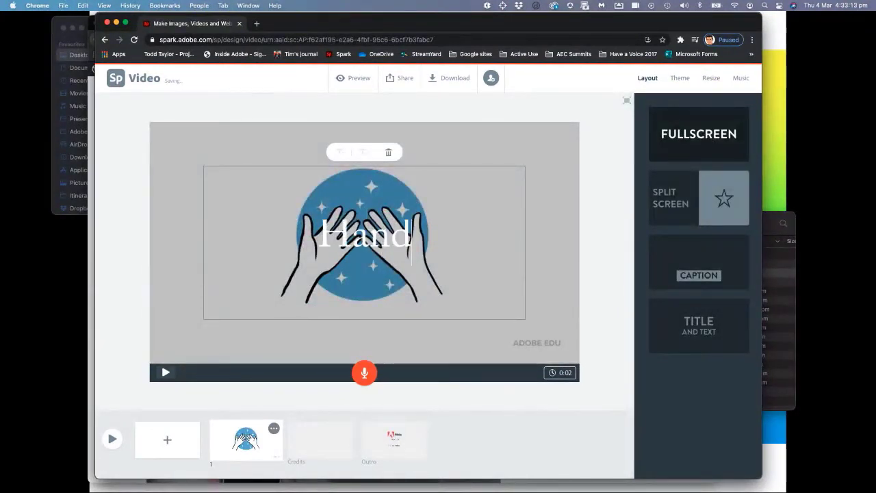
{"action": "type", "text": " Hygi"}
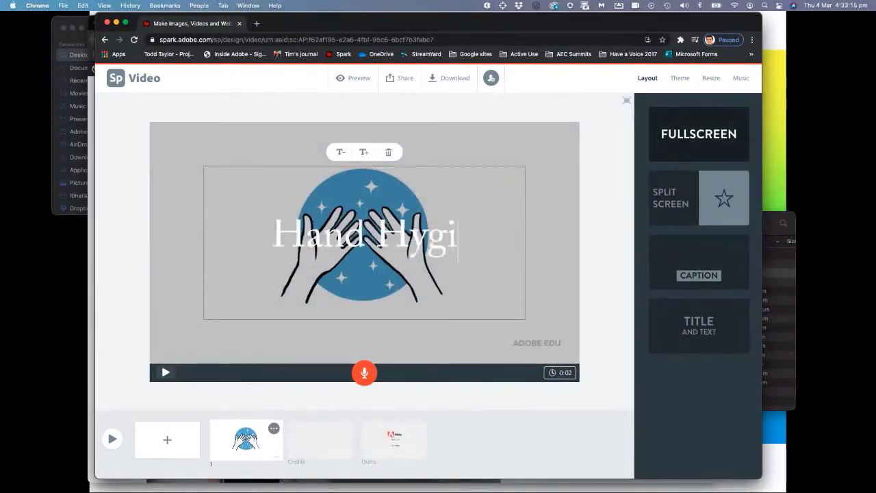
{"action": "type", "text": "ene"}
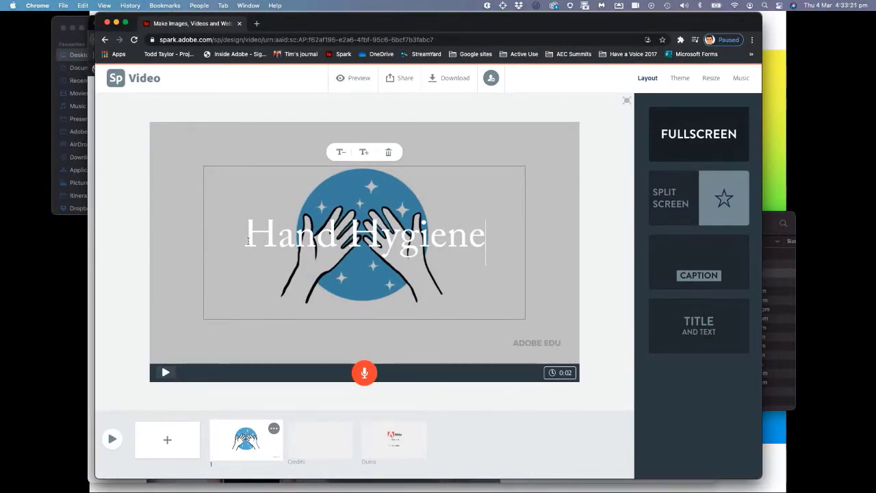
Reduce the size of the "Hand Hygiene" title text and apply the Tidal theme to the video
{"action": "left_click", "coordinate": [340, 152]}
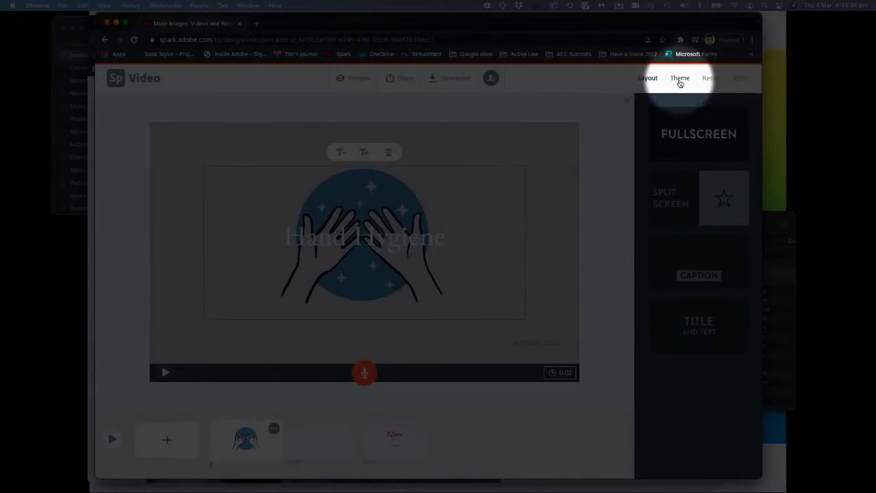
{"action": "left_click", "coordinate": [679, 79]}
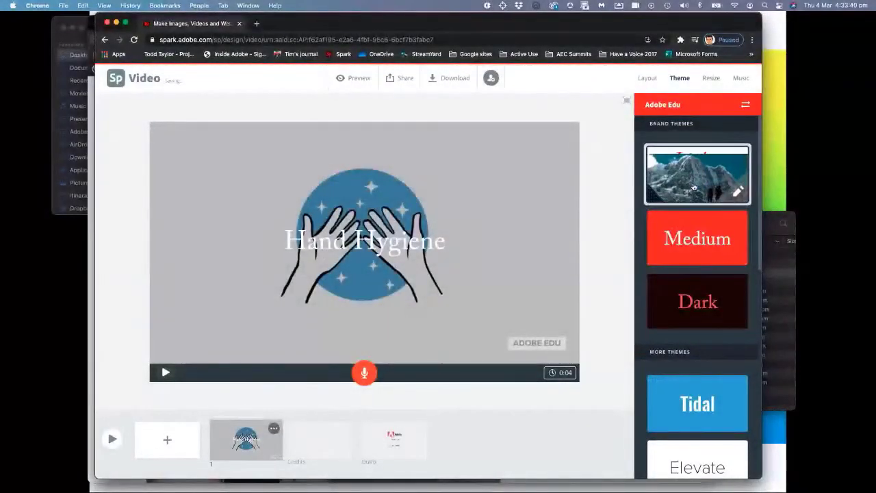
{"action": "scroll", "coordinate": [693, 186], "scroll_direction": "down", "scroll_amount": 5}
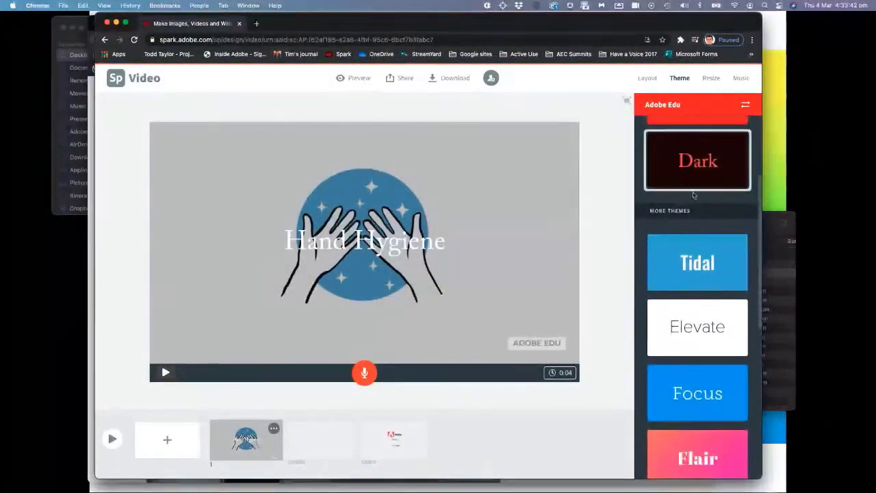
{"action": "scroll", "coordinate": [692, 260], "scroll_direction": "down", "scroll_amount": 3}
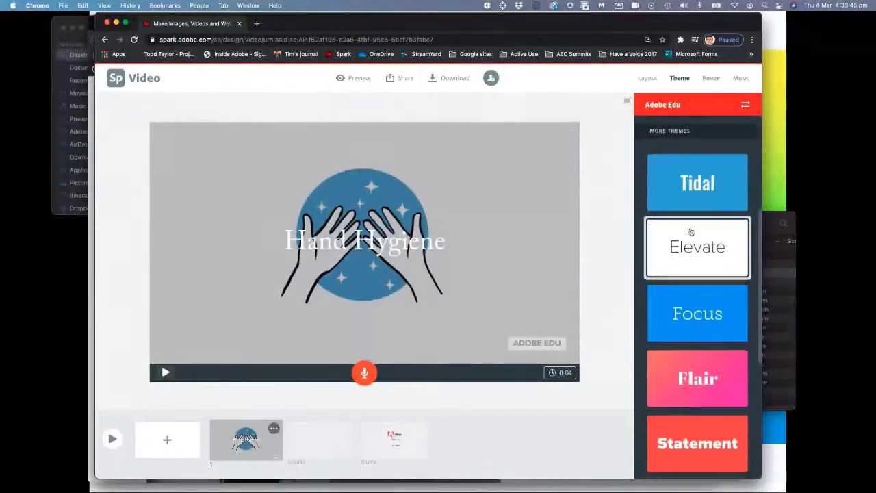
{"action": "left_click", "coordinate": [688, 196]}
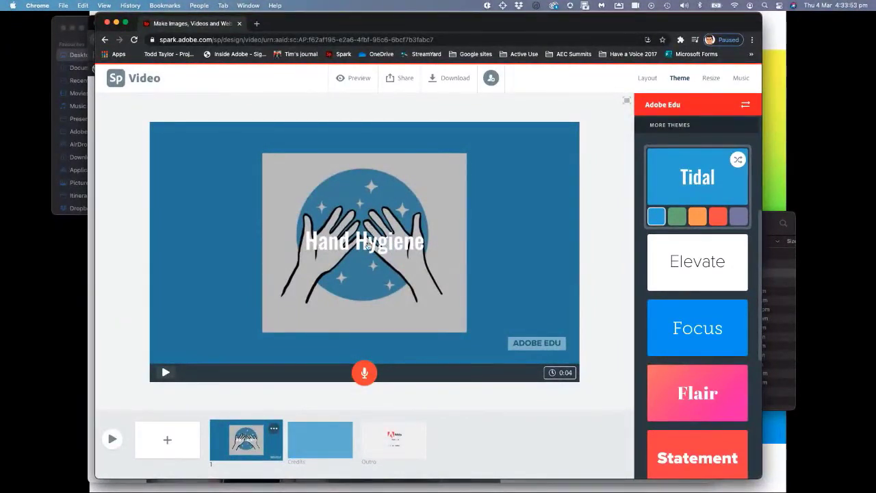
Move the "Hand Hygiene" title below the hands illustration, zoom the photo out slightly and play the slide
{"action": "left_click_drag", "start_coordinate": [367, 249], "coordinate": [362, 338]}
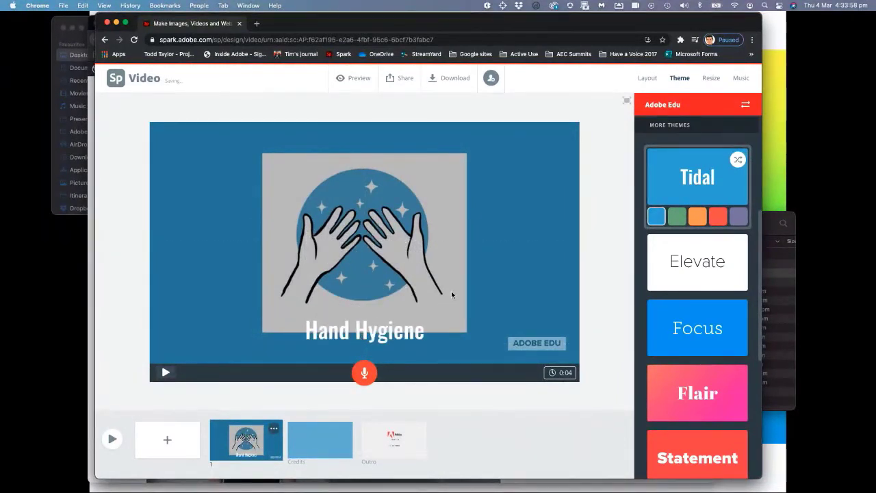
{"action": "left_click", "coordinate": [446, 271]}
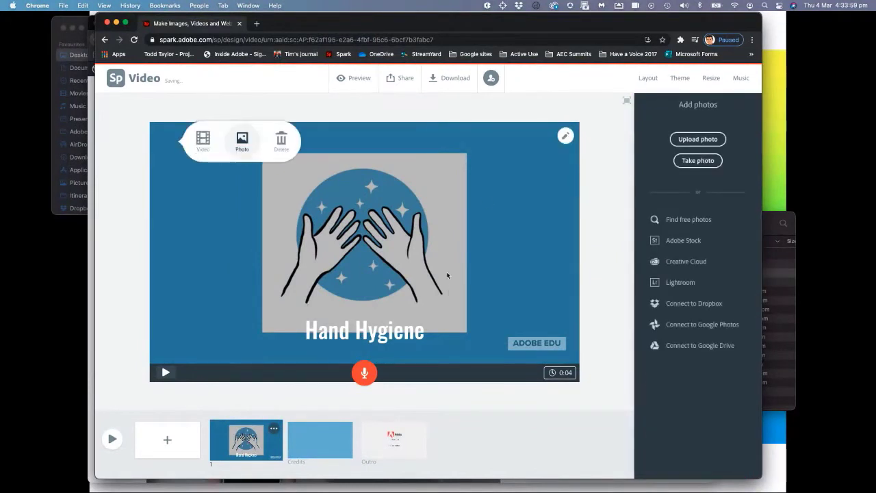
{"action": "left_click", "coordinate": [562, 136]}
{"action": "left_click", "coordinate": [565, 167]}
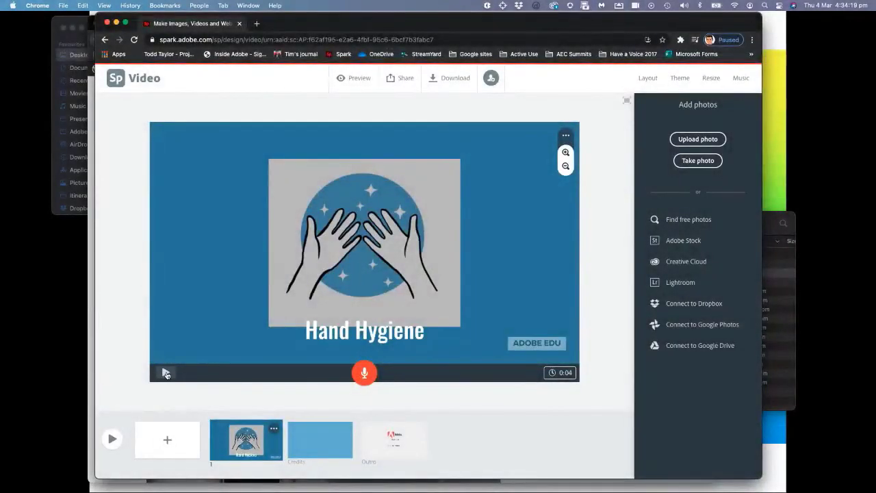
{"action": "left_click", "coordinate": [165, 373]}
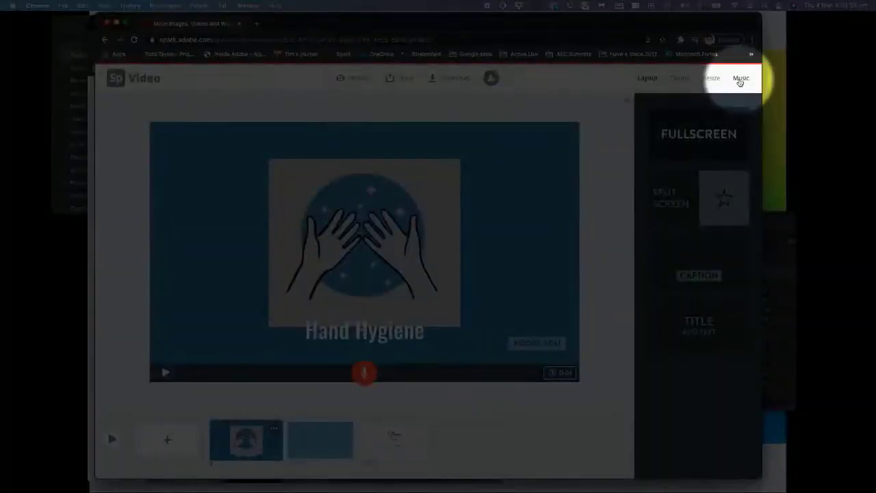
Sample the happy music tracks and set "Right Beside You" as the video's background music
{"action": "left_click", "coordinate": [739, 79]}
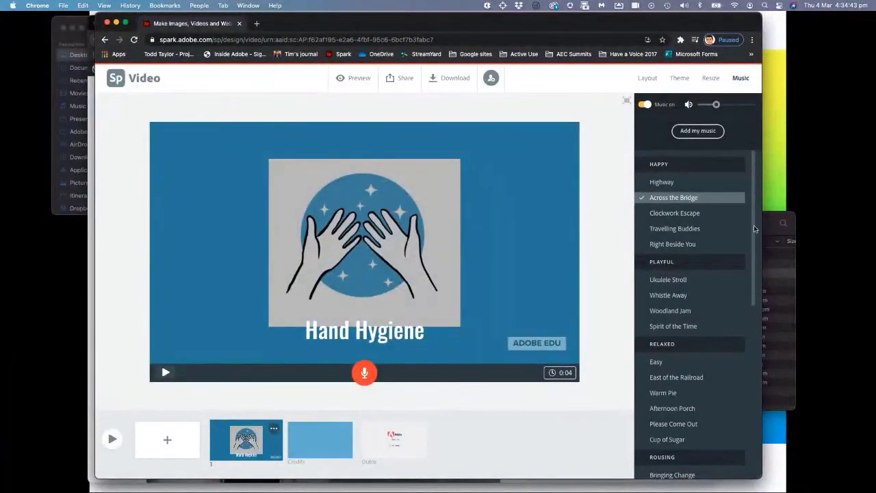
{"action": "scroll", "coordinate": [755, 230], "scroll_direction": "down", "scroll_amount": 1}
{"action": "left_click_drag", "start_coordinate": [754, 230], "coordinate": [749, 209]}
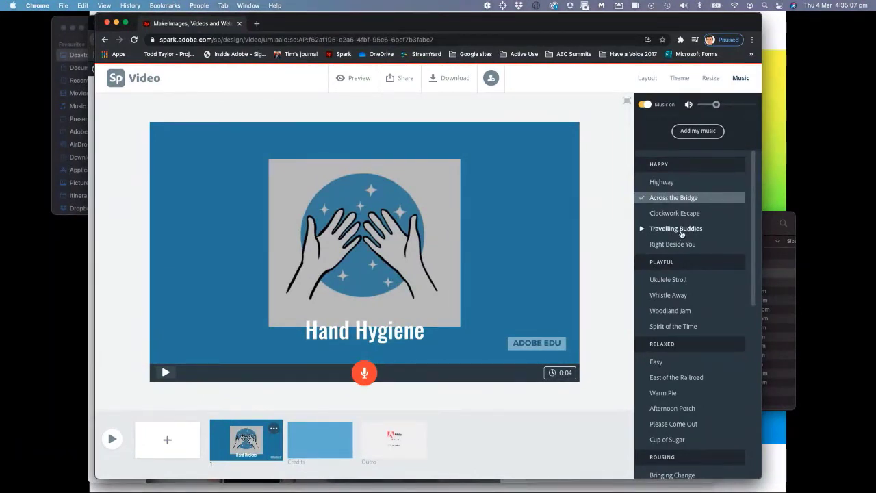
{"action": "left_click", "coordinate": [642, 230]}
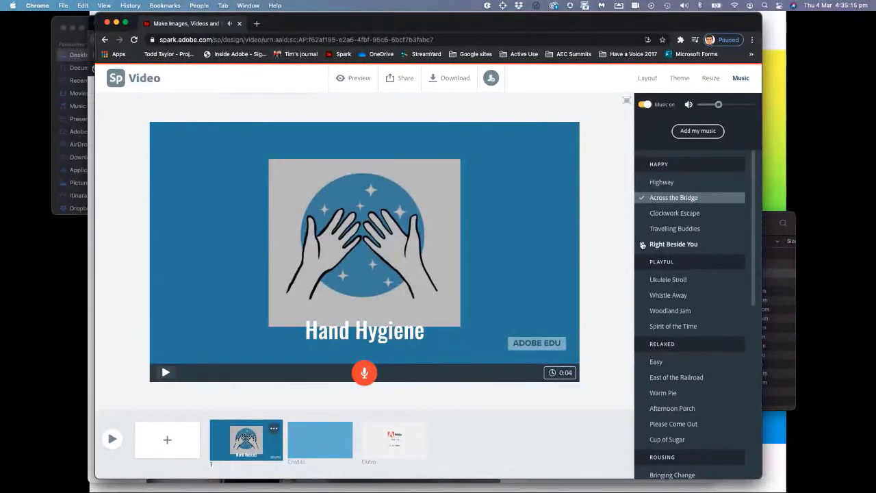
{"action": "left_click", "coordinate": [662, 244]}
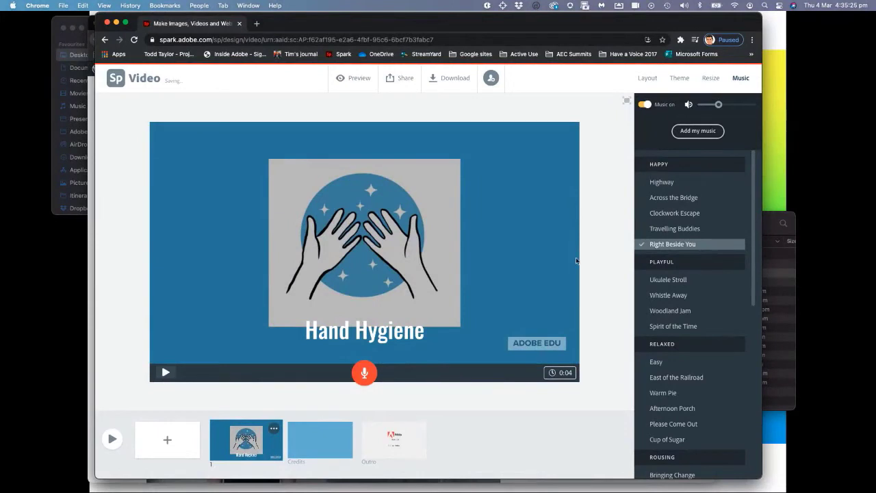
Play back the first slide with its music and set the slide's duration to 3 seconds
{"action": "left_click", "coordinate": [165, 372]}
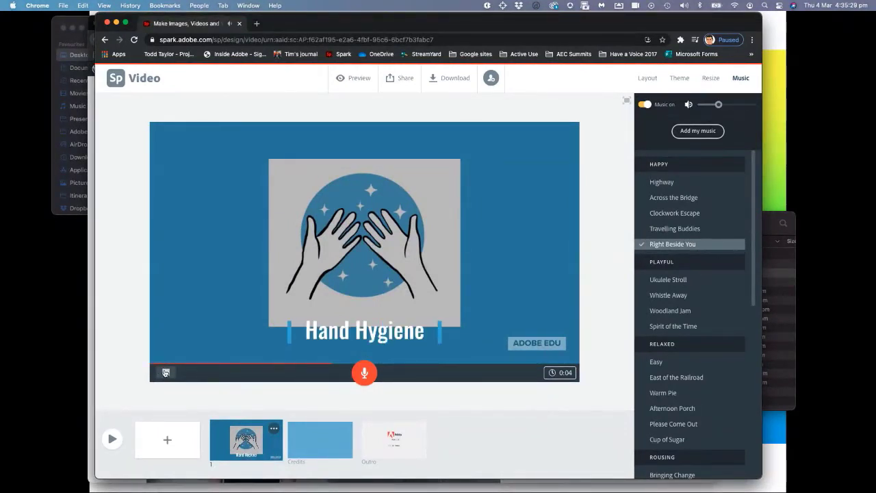
{"action": "left_click", "coordinate": [165, 373]}
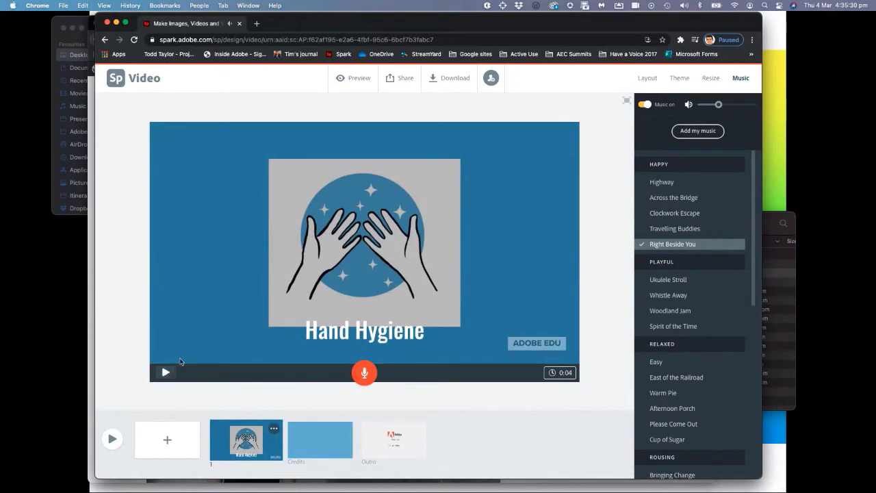
{"action": "left_click", "coordinate": [165, 372]}
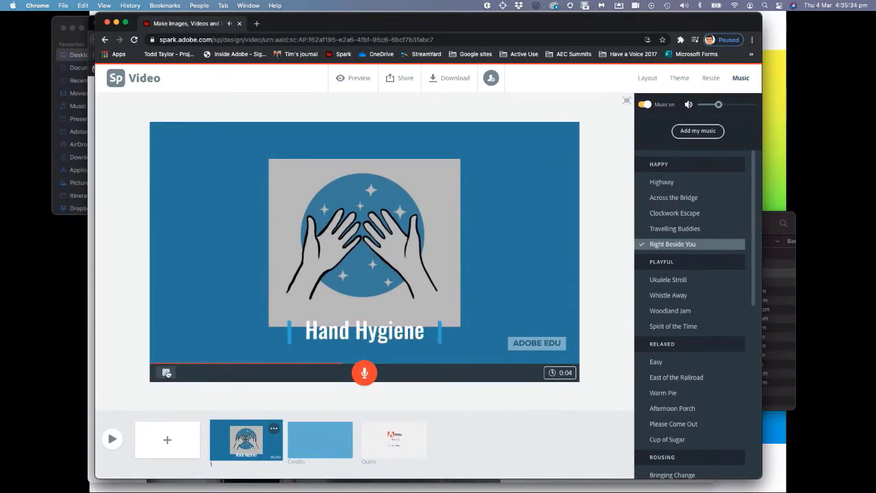
{"action": "left_click", "coordinate": [165, 372]}
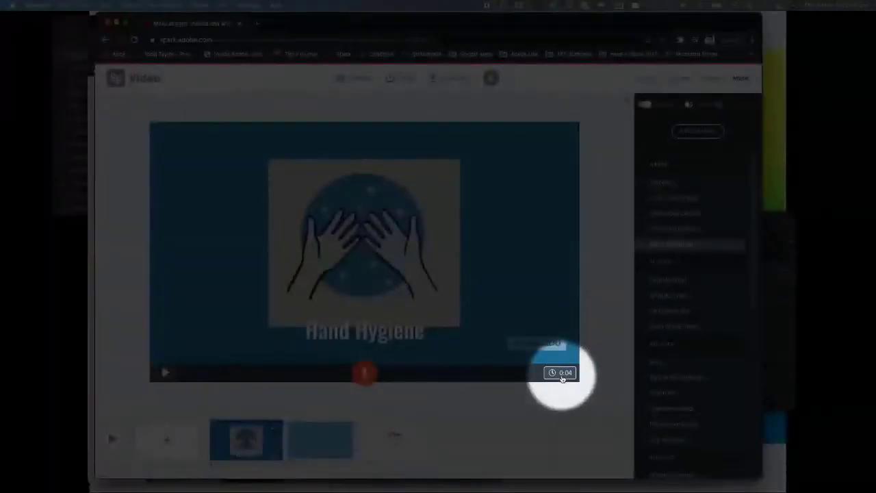
{"action": "left_click", "coordinate": [568, 375]}
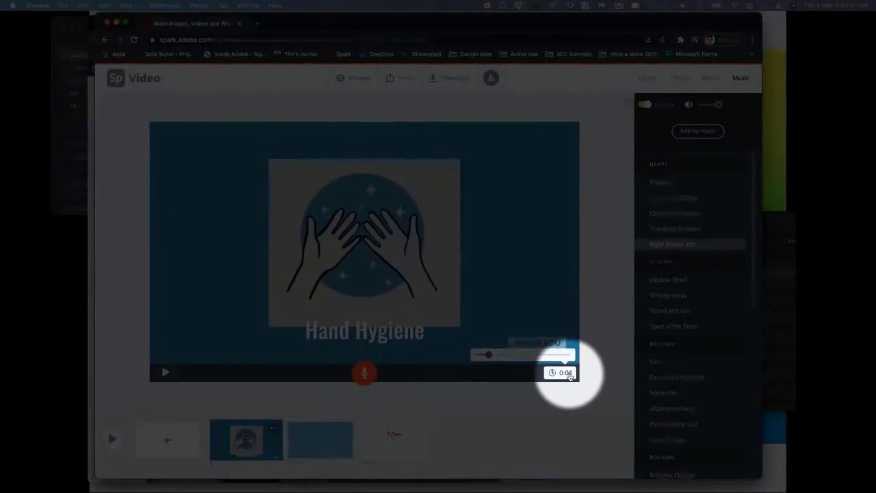
{"action": "left_click_drag", "start_coordinate": [487, 355], "coordinate": [486, 356]}
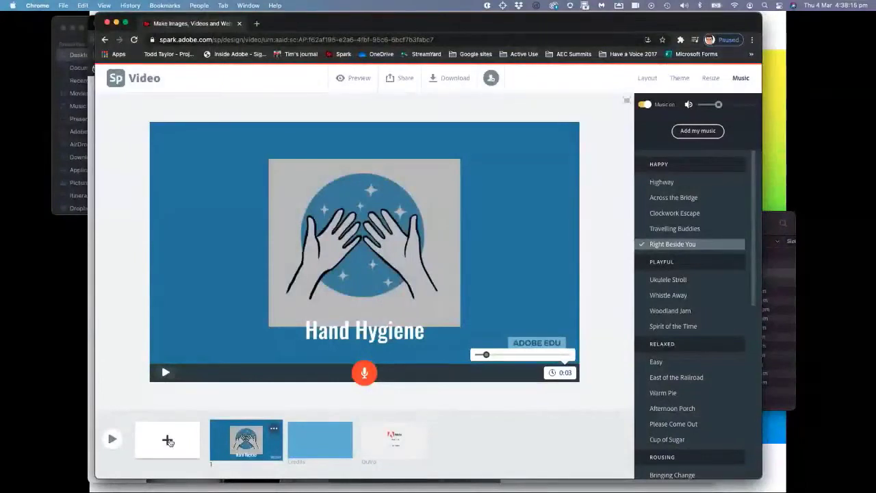
Add a second slide and upload the video clip ptc-hand-hygiene-pt1_dvd.mp4 from the Washhands_assets folder
{"action": "left_click", "coordinate": [168, 440]}
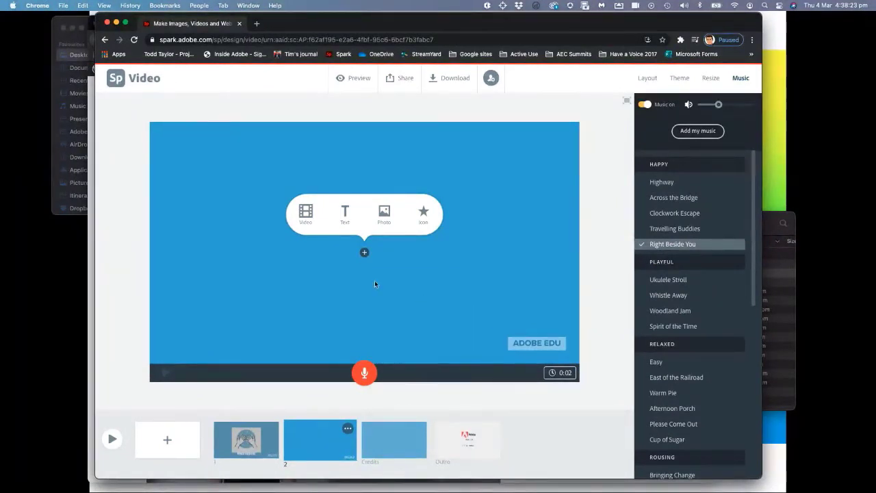
{"action": "left_click", "coordinate": [305, 214]}
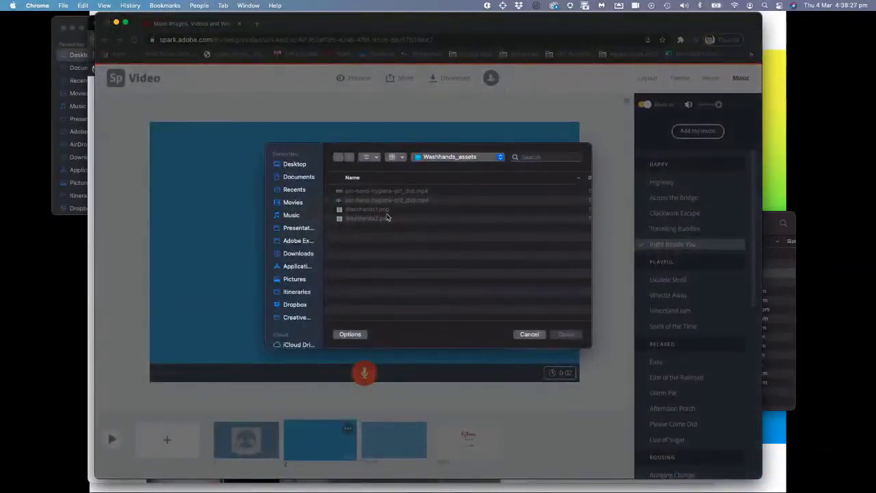
{"action": "left_click", "coordinate": [409, 204]}
{"action": "left_click", "coordinate": [400, 192]}
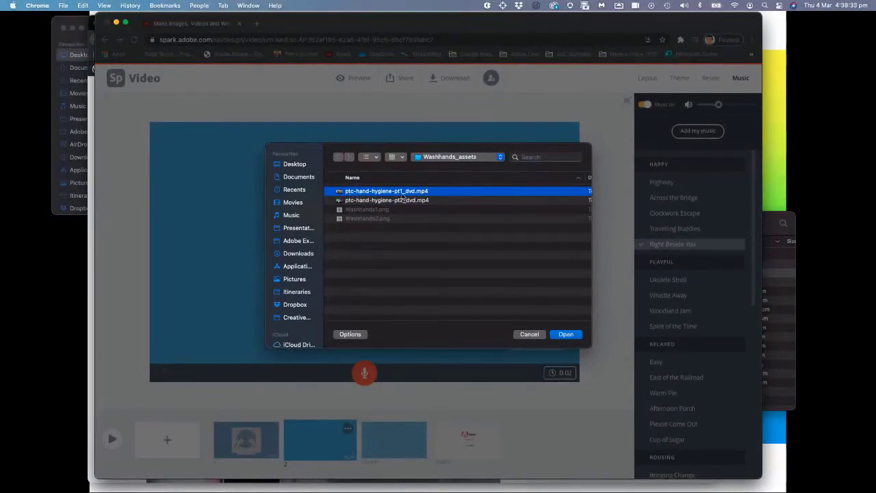
{"action": "left_click", "coordinate": [565, 334]}
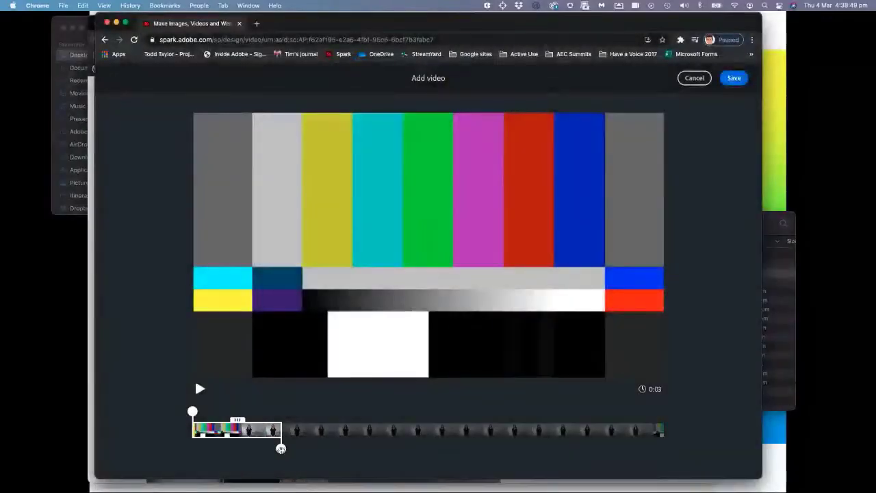
Trim both ends of the clip to exclude the colour bars, keeping about 13 seconds of the presenter
{"action": "left_click", "coordinate": [281, 448]}
{"action": "left_click_drag", "start_coordinate": [280, 448], "coordinate": [631, 448]}
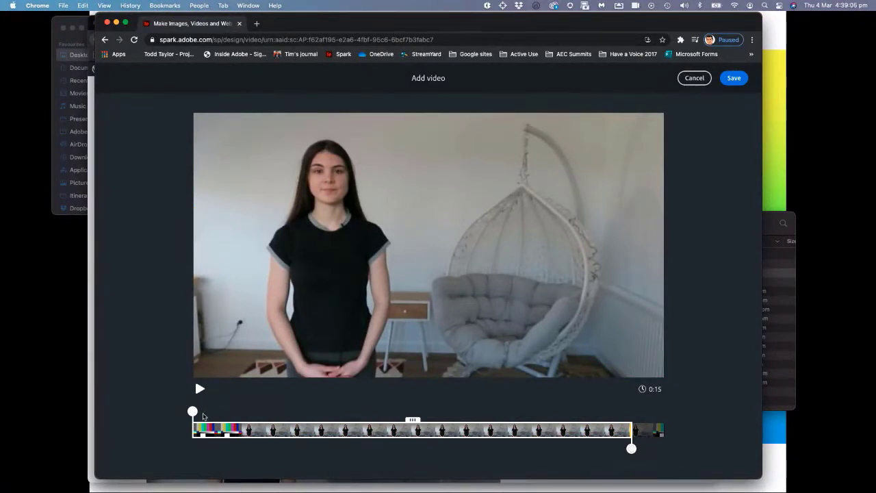
{"action": "left_click_drag", "start_coordinate": [192, 411], "coordinate": [240, 413]}
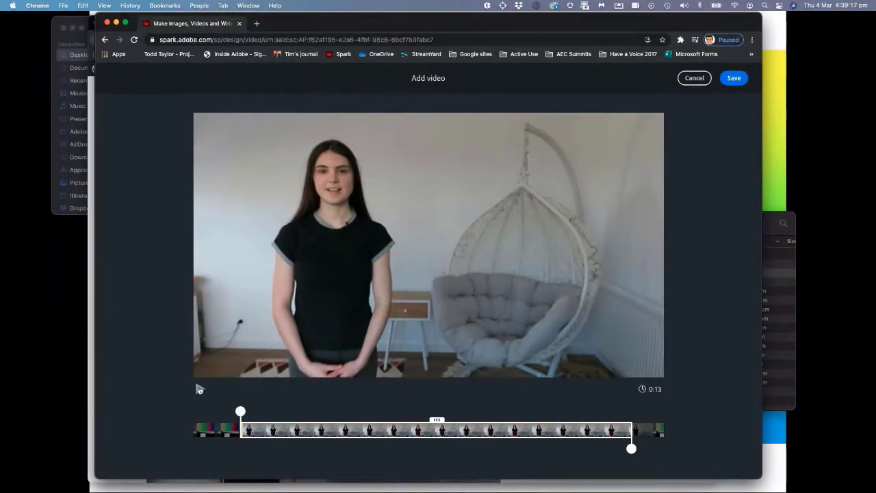
Refine the clip's start point to where the presenter begins speaking, checking it by playback, and save the trimmed clip
{"action": "left_click", "coordinate": [199, 388]}
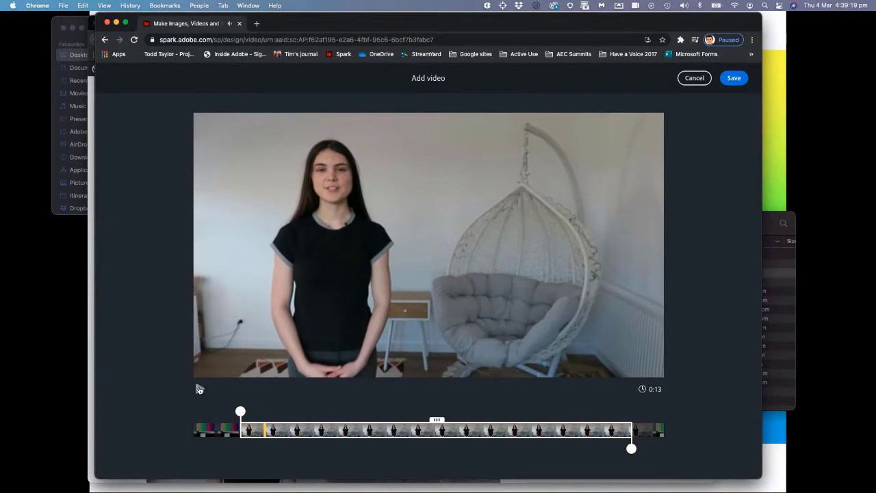
{"action": "left_click_drag", "start_coordinate": [241, 410], "coordinate": [242, 410]}
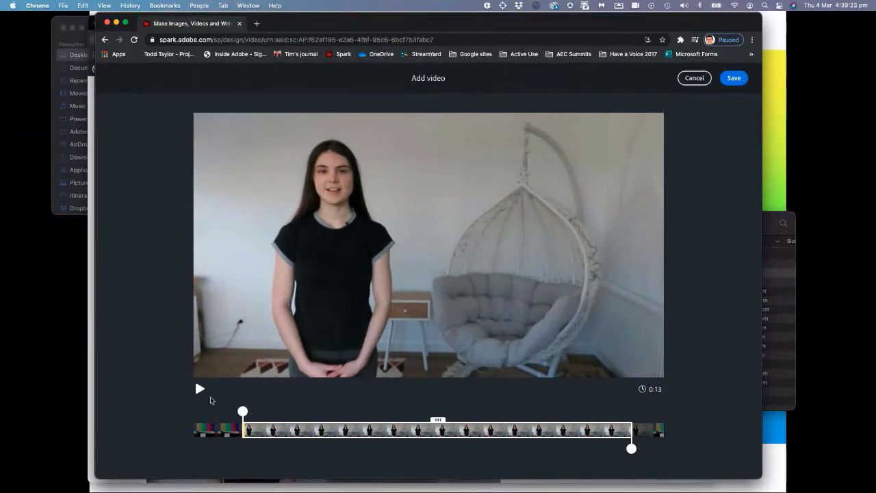
{"action": "left_click", "coordinate": [199, 388]}
{"action": "left_click", "coordinate": [198, 388]}
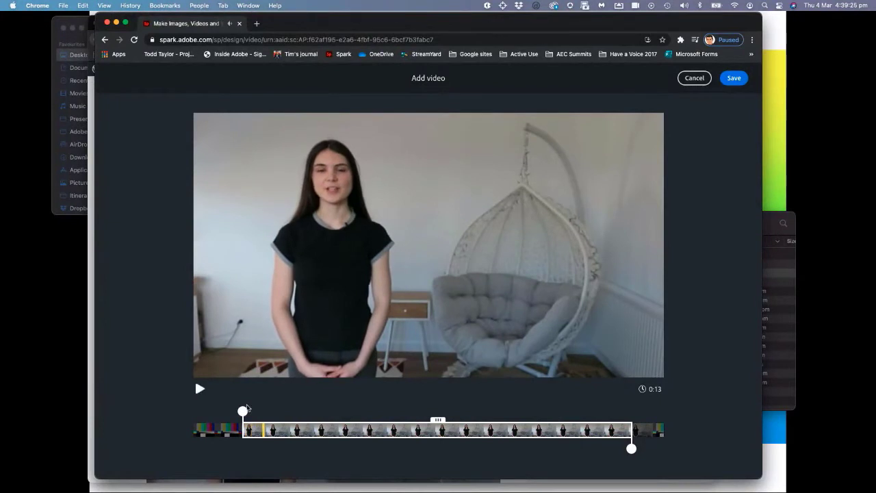
{"action": "left_click_drag", "start_coordinate": [242, 410], "coordinate": [246, 411]}
{"action": "left_click", "coordinate": [198, 388]}
{"action": "left_click", "coordinate": [199, 389]}
{"action": "left_click", "coordinate": [199, 388]}
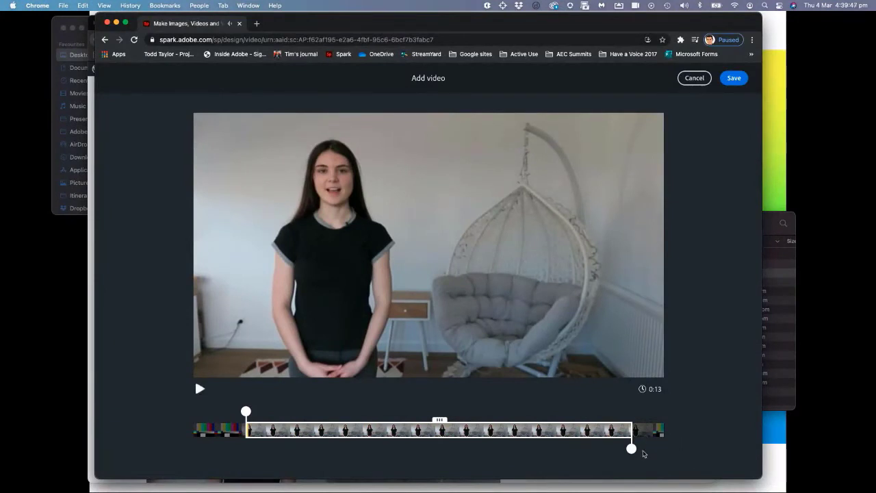
{"action": "left_click_drag", "start_coordinate": [631, 448], "coordinate": [632, 449]}
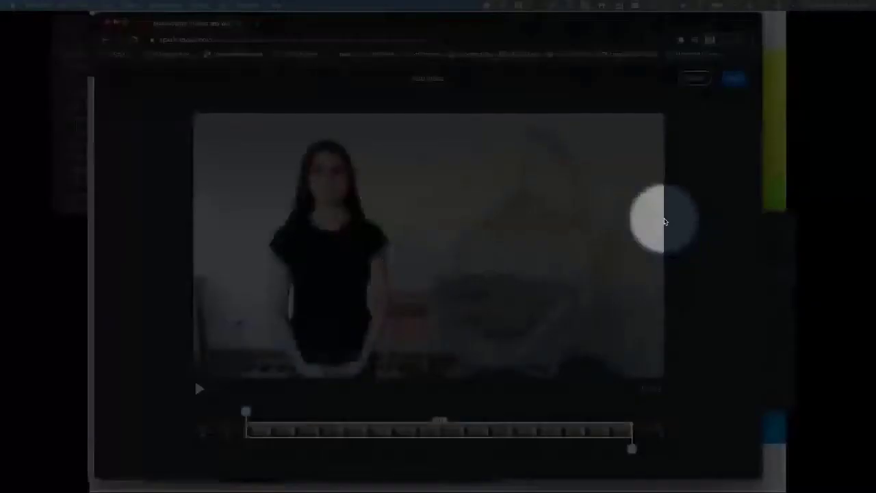
{"action": "left_click", "coordinate": [733, 78]}
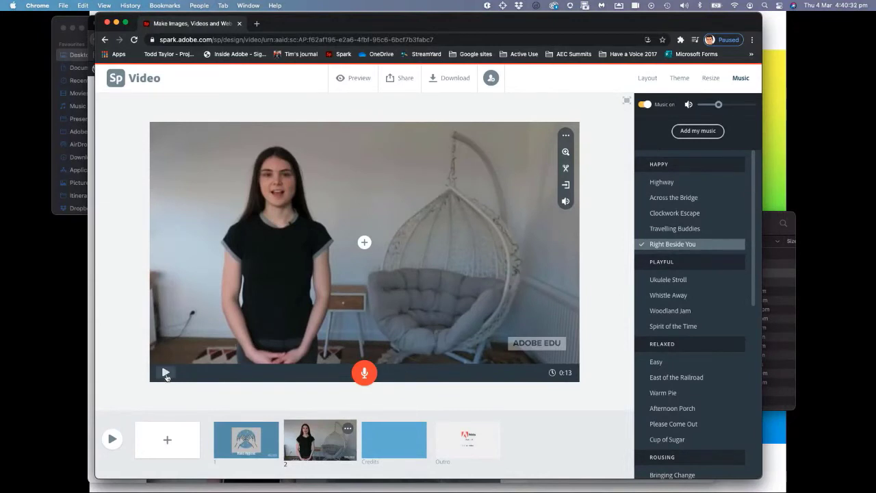
Preview the whole video from the title slide into the presenter clip, and close the preview
{"action": "left_click", "coordinate": [112, 438]}
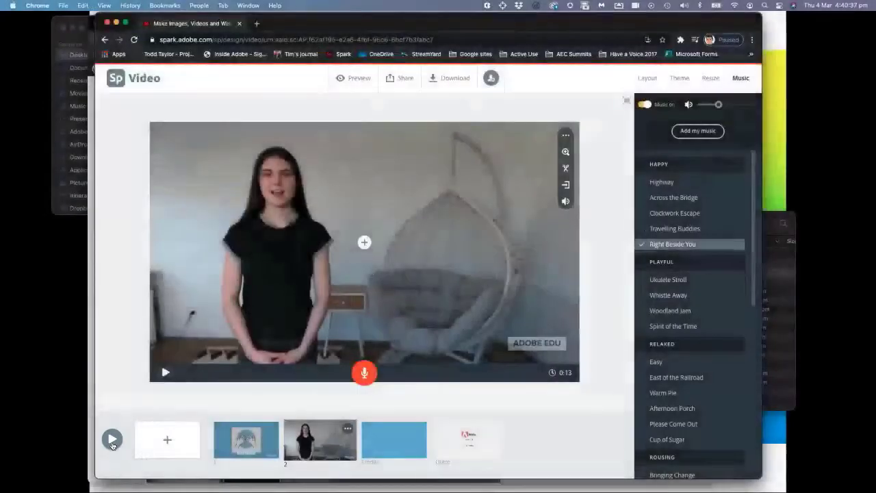
{"action": "left_click", "coordinate": [112, 439]}
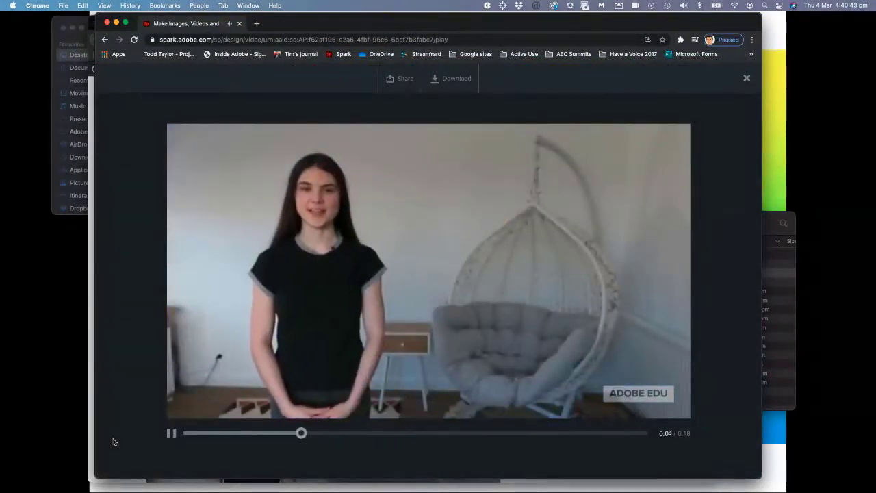
{"action": "left_click", "coordinate": [171, 433]}
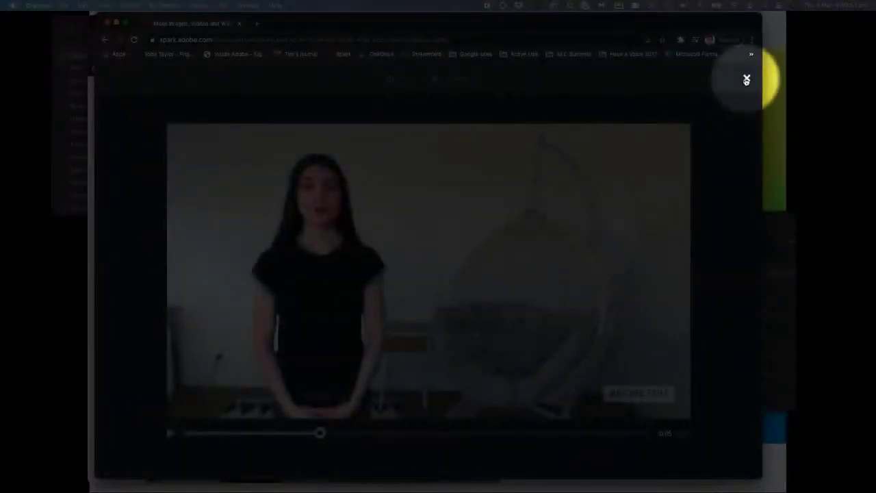
{"action": "left_click", "coordinate": [745, 78]}
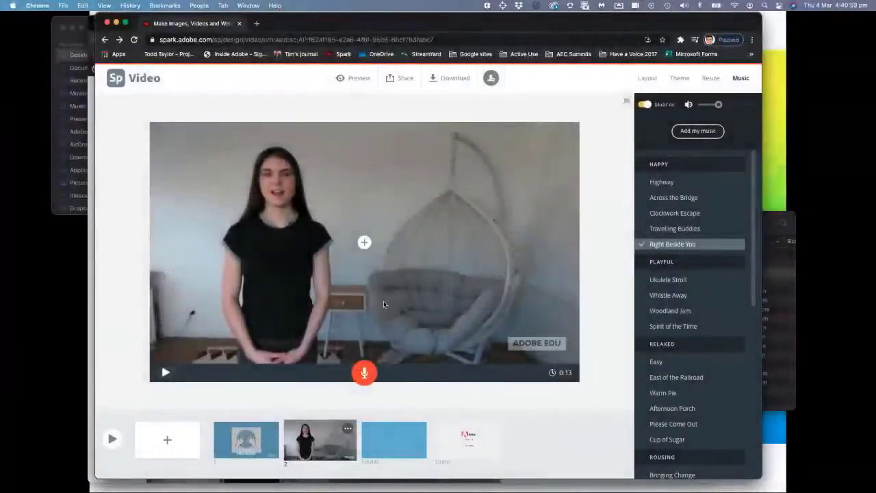
Check the presenter clip's volume options, and preview the video to judge the balance between speech and background music
{"action": "left_click", "coordinate": [262, 301]}
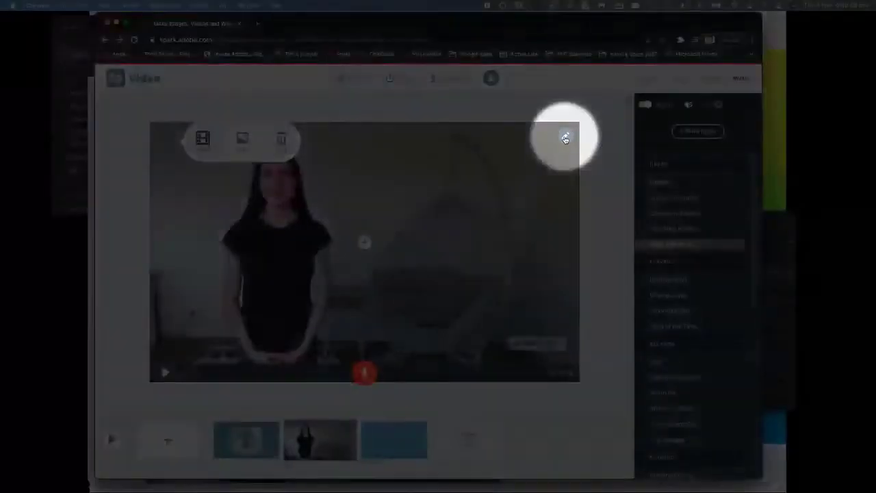
{"action": "left_click", "coordinate": [566, 138]}
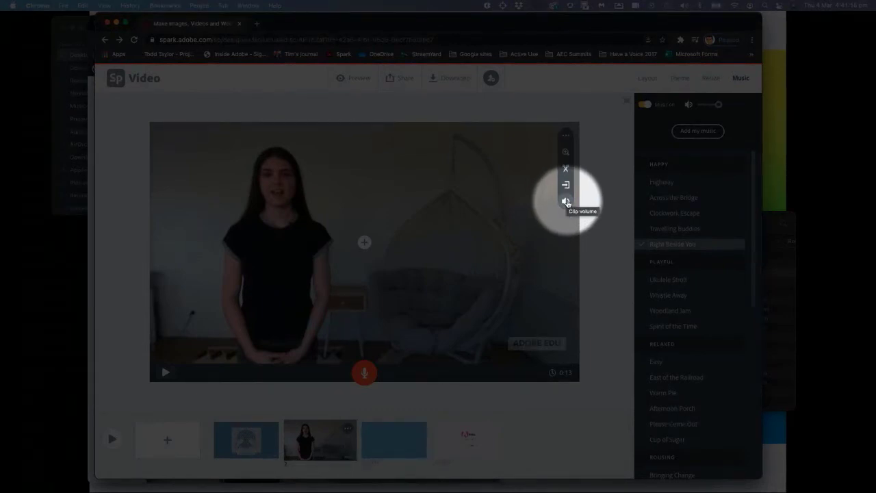
{"action": "left_click", "coordinate": [565, 203]}
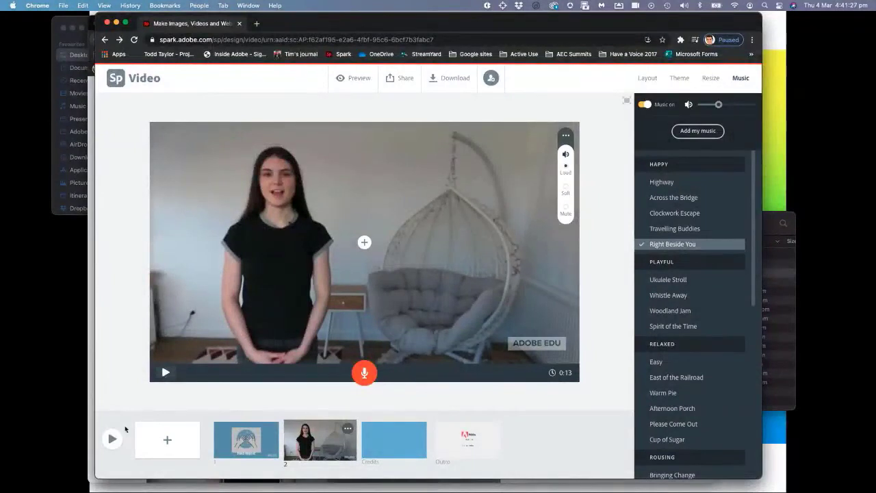
{"action": "left_click", "coordinate": [112, 439]}
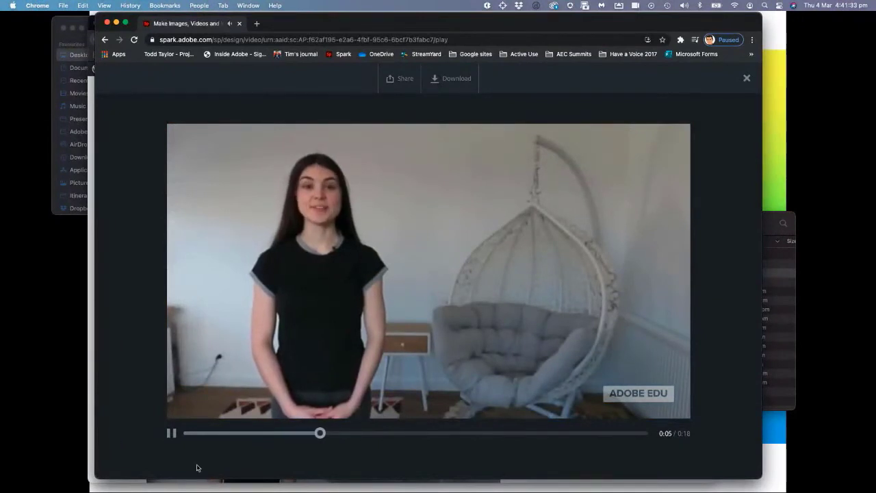
{"action": "left_click", "coordinate": [172, 434]}
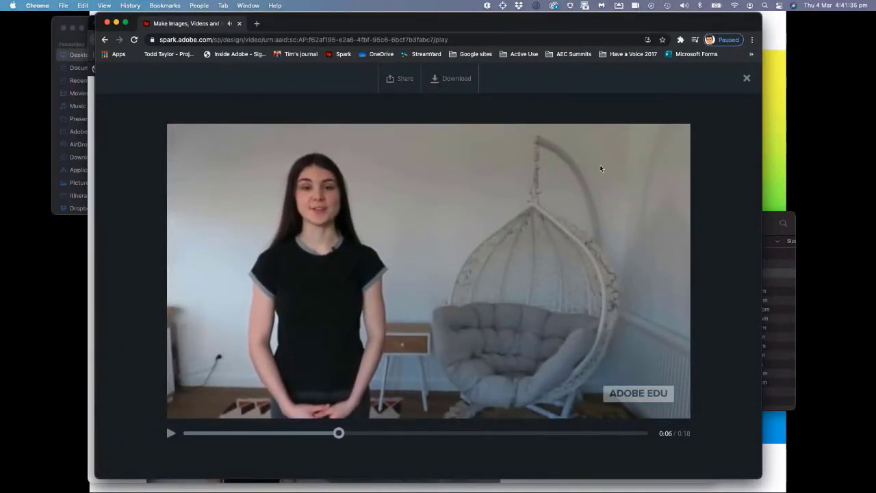
{"action": "left_click", "coordinate": [746, 78]}
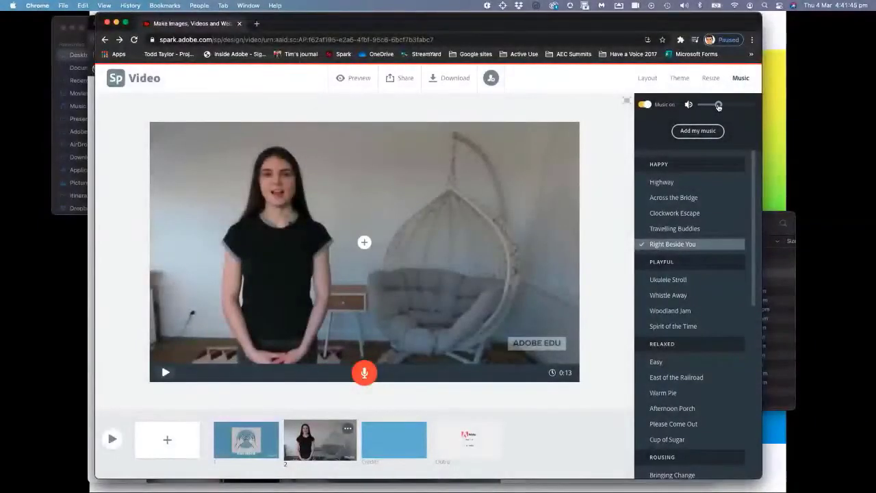
Lower the background music volume in two small reductions, previewing the title and presenter clip after each and closing the preview
{"action": "left_click_drag", "start_coordinate": [715, 106], "coordinate": [713, 106]}
{"action": "left_click", "coordinate": [113, 439]}
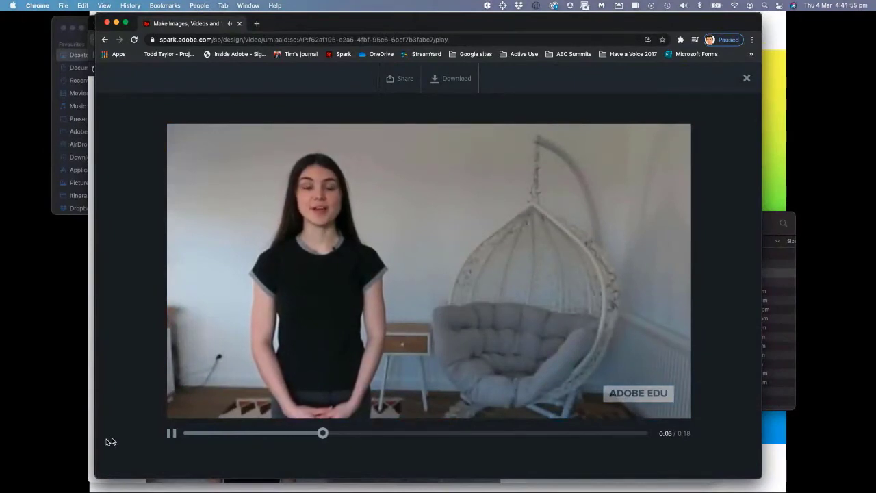
{"action": "left_click", "coordinate": [170, 434]}
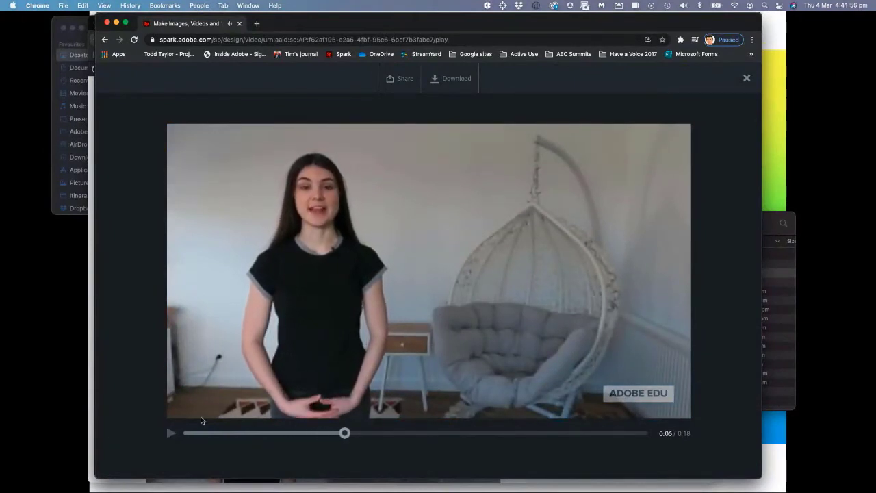
{"action": "left_click", "coordinate": [746, 78]}
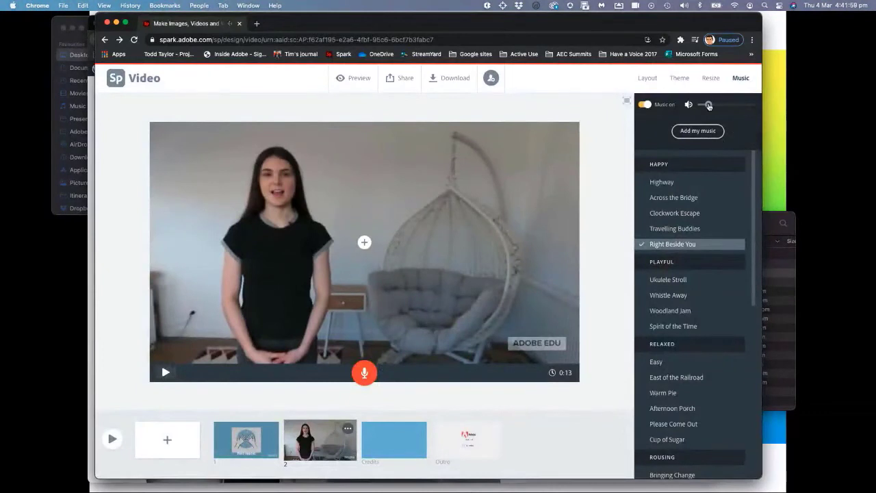
{"action": "left_click_drag", "start_coordinate": [708, 106], "coordinate": [706, 106]}
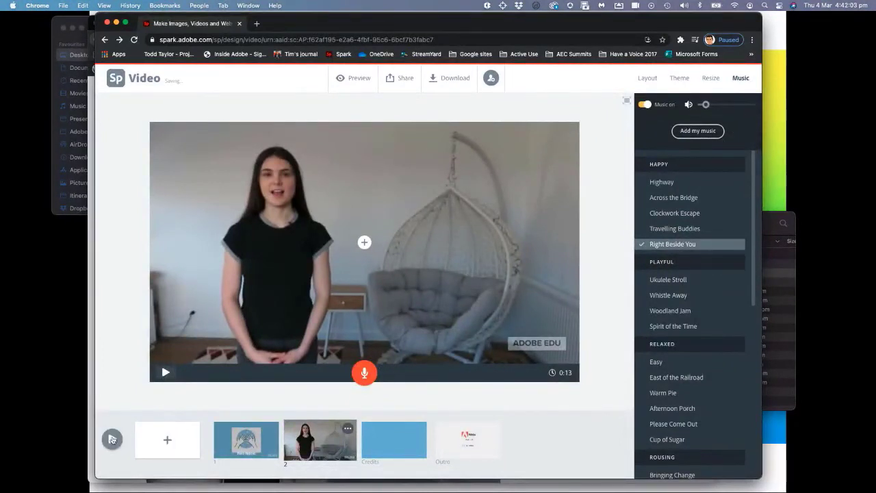
{"action": "left_click", "coordinate": [113, 439]}
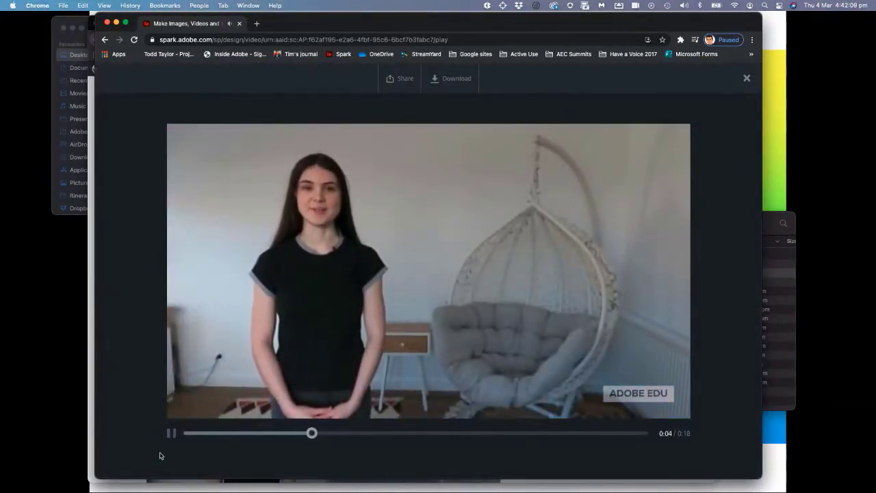
{"action": "left_click", "coordinate": [171, 433]}
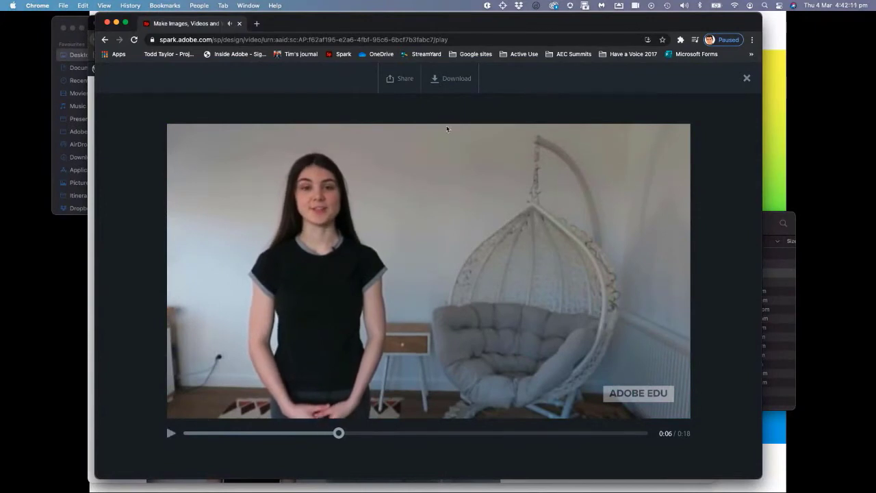
{"action": "left_click", "coordinate": [747, 79]}
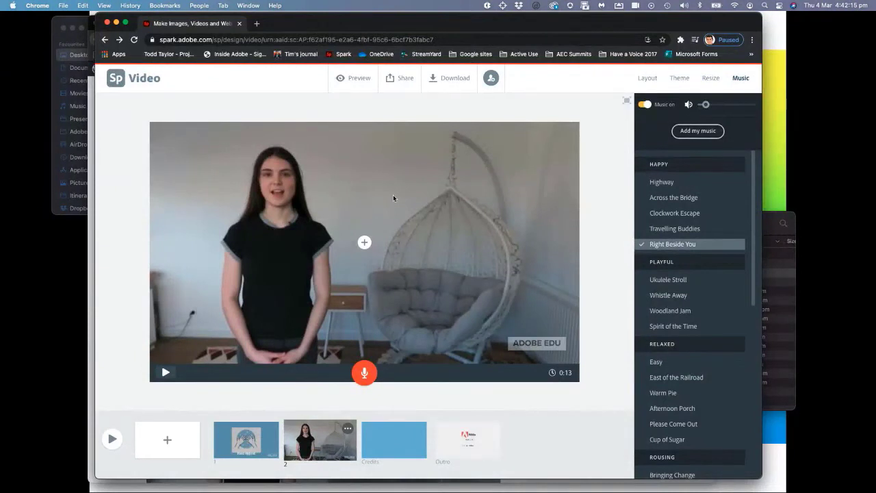
Look through the resize and theme options, and apply the Split Screen layout to slide 2
{"action": "left_click", "coordinate": [711, 78]}
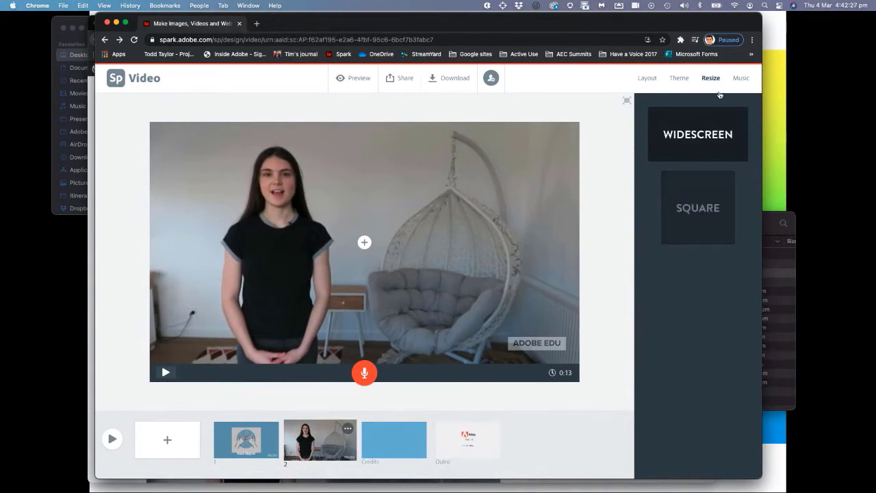
{"action": "left_click", "coordinate": [681, 80]}
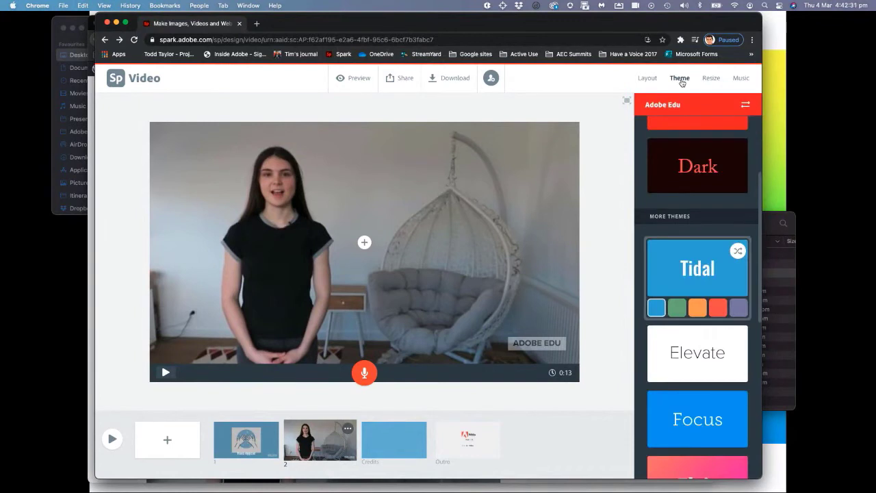
{"action": "left_click", "coordinate": [647, 79]}
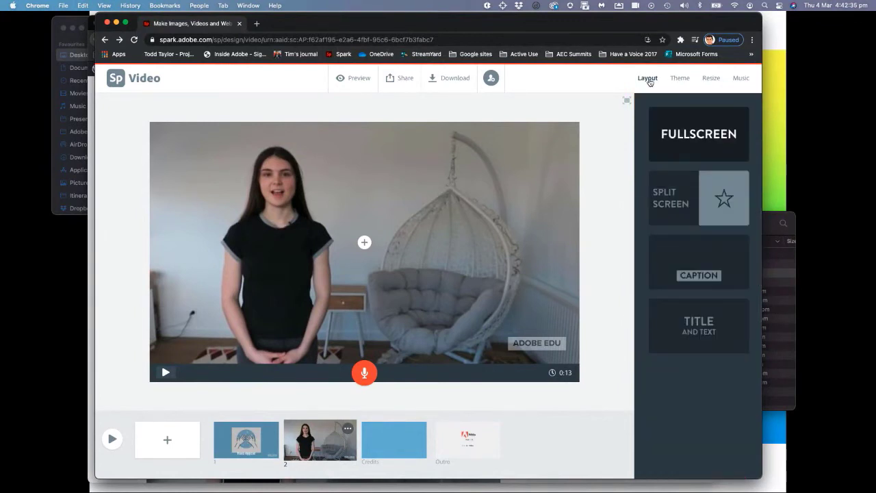
{"action": "left_click", "coordinate": [696, 199]}
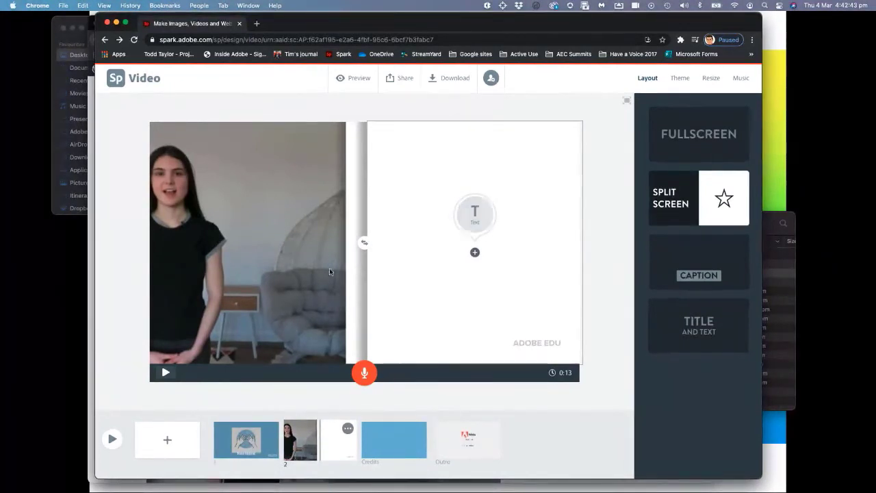
Zoom out the presenter clip in the split screen so its full width fits its half of the slide
{"action": "left_click", "coordinate": [262, 255]}
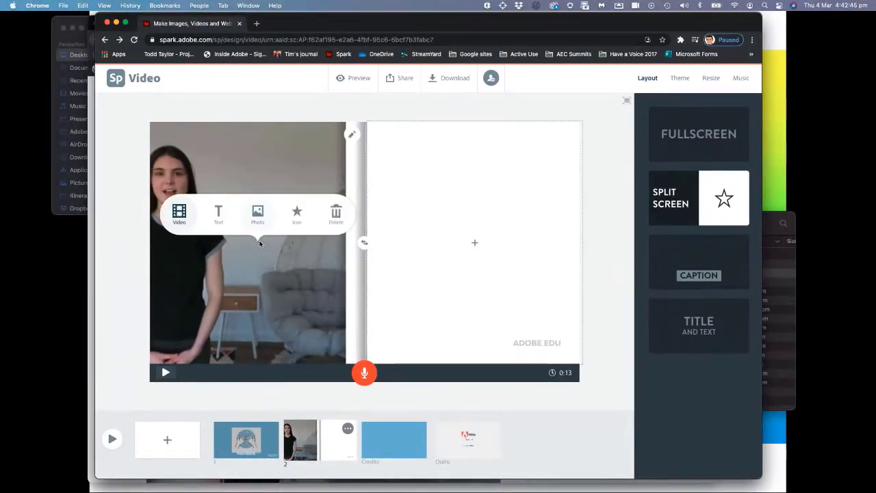
{"action": "mouse_move", "coordinate": [351, 135]}
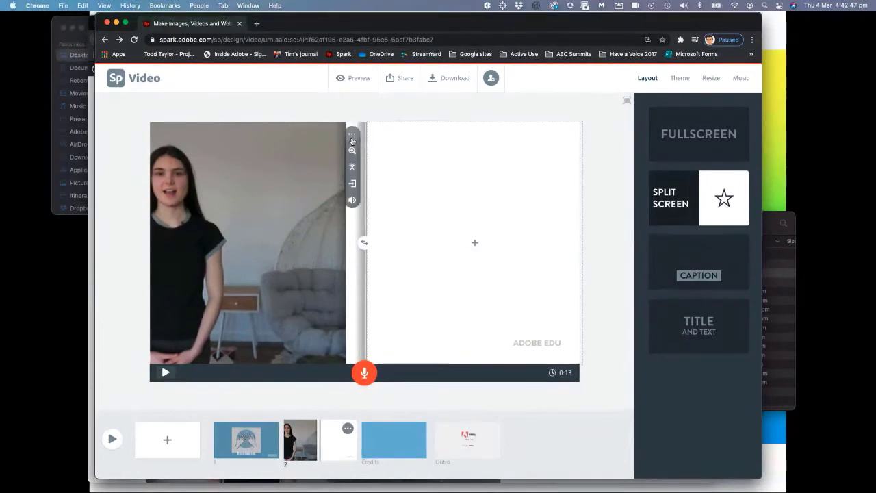
{"action": "left_click", "coordinate": [352, 151]}
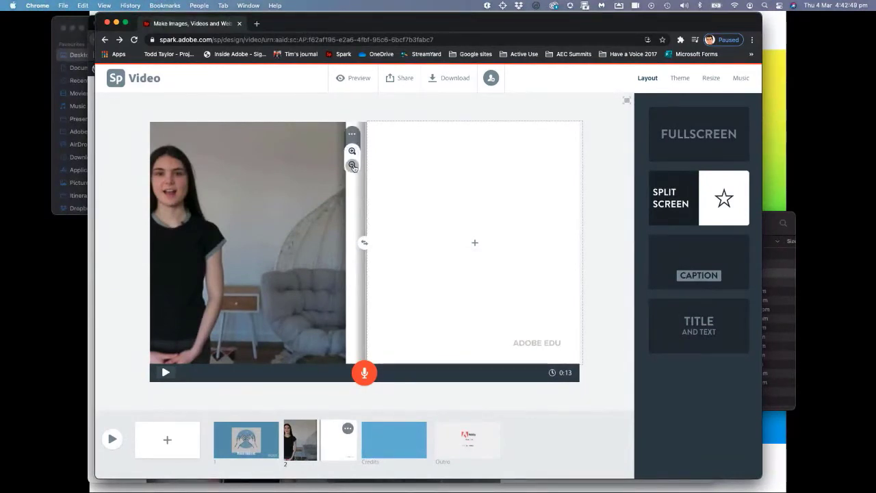
{"action": "left_click", "coordinate": [352, 166]}
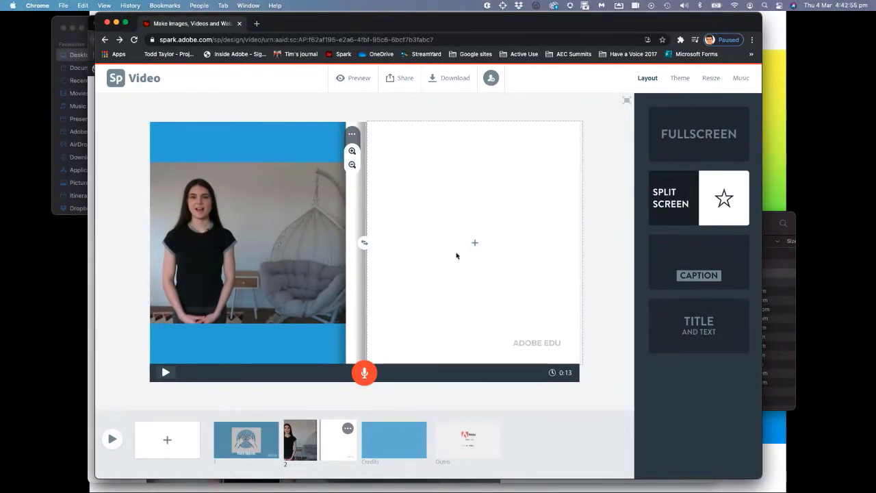
Copy the first two sentences, starting "According to the World Health organization", from the hand-washing web page into the blank half of slide 2
{"action": "left_click", "coordinate": [475, 242]}
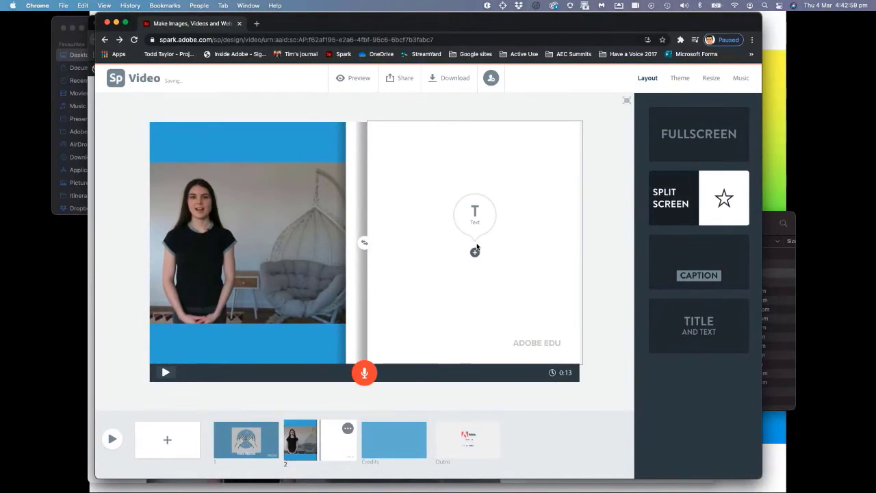
{"action": "key", "text": "super+Tab"}
{"action": "key", "text": "super+Tab"}
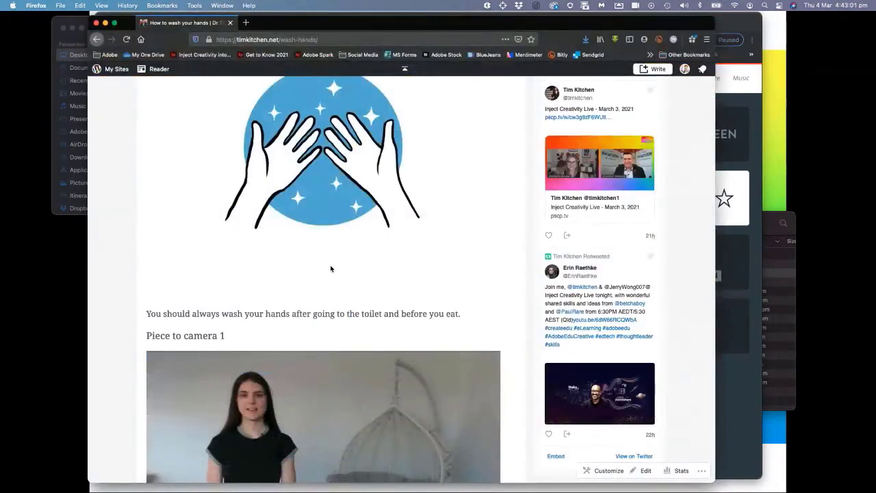
{"action": "scroll", "coordinate": [330, 269], "scroll_direction": "up", "scroll_amount": 5}
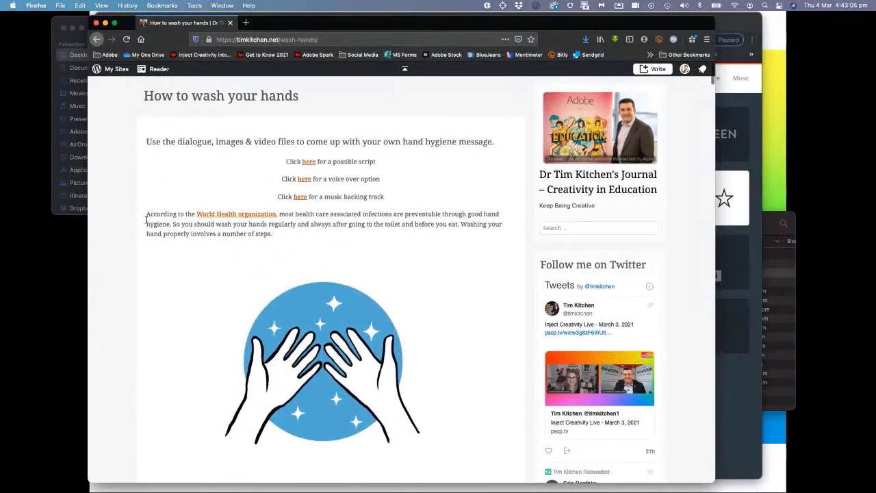
{"action": "left_click_drag", "start_coordinate": [146, 214], "coordinate": [459, 227]}
{"action": "key", "text": "super+c"}
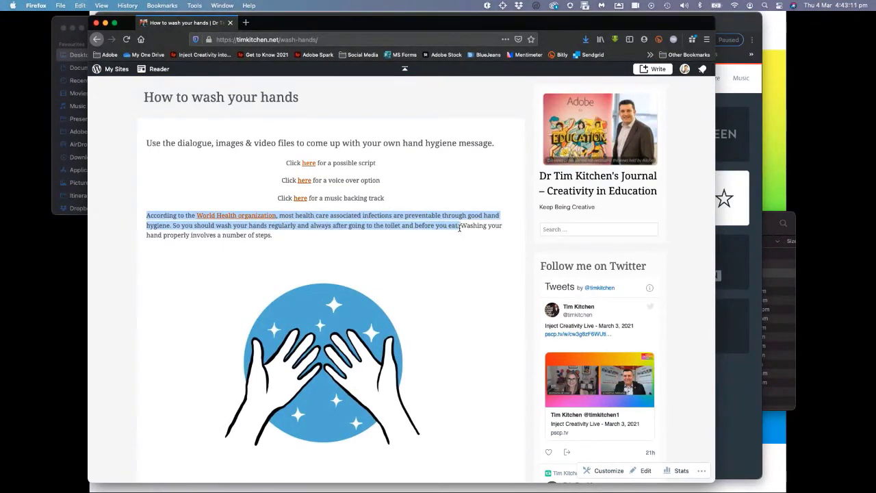
{"action": "key", "text": "super+Tab"}
{"action": "left_click", "coordinate": [475, 217]}
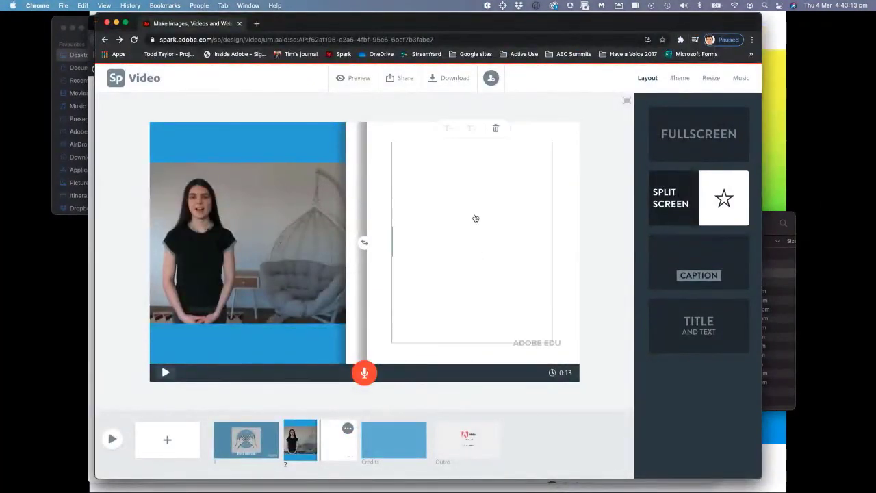
{"action": "key", "text": "super+v"}
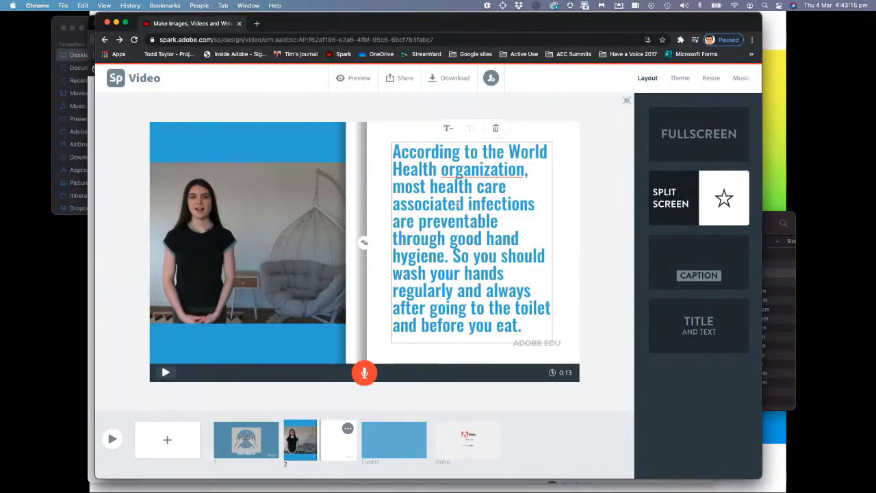
Cut the sentence beginning "So you should wash your hands" from slide 2's text, and reduce the size of the remaining text
{"action": "left_click_drag", "start_coordinate": [452, 255], "coordinate": [528, 324]}
{"action": "key", "text": "super+x"}
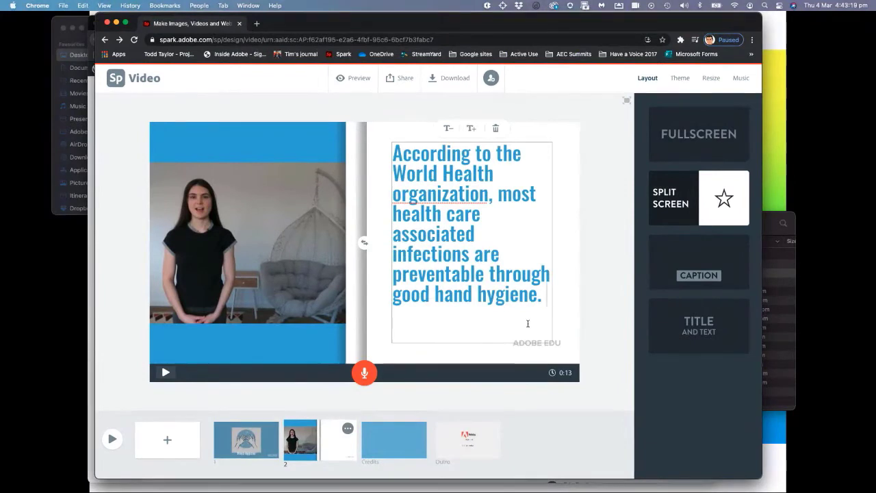
{"action": "left_click", "coordinate": [470, 128]}
{"action": "left_click", "coordinate": [448, 128]}
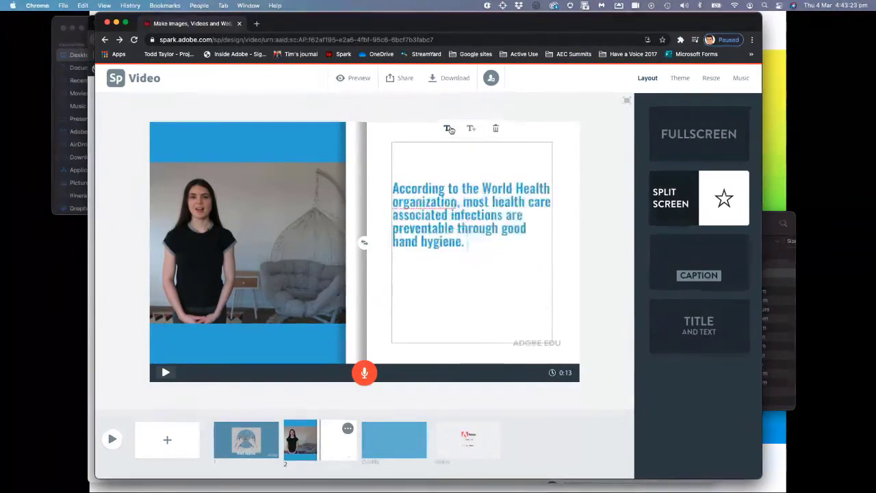
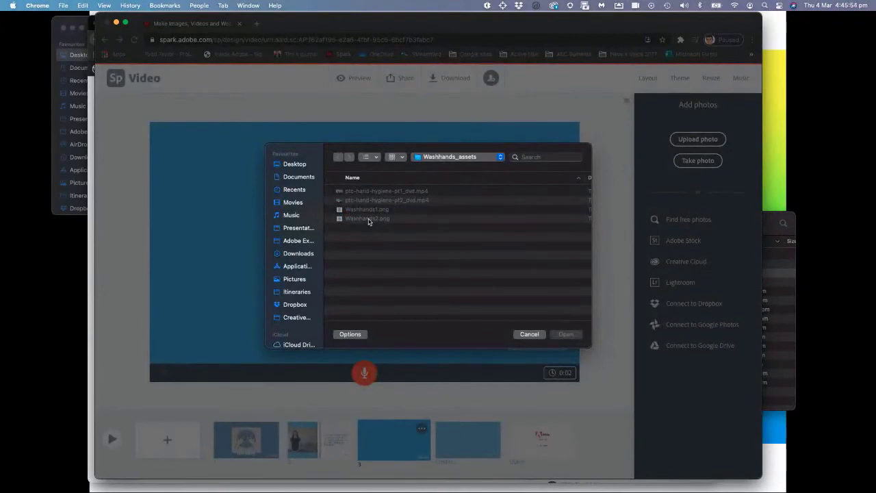
Upload the rinsing-hands image from the Washhands_assets folder to slide 3, and zoom it out until the whole picture shows with blue around it
{"action": "left_click", "coordinate": [561, 334]}
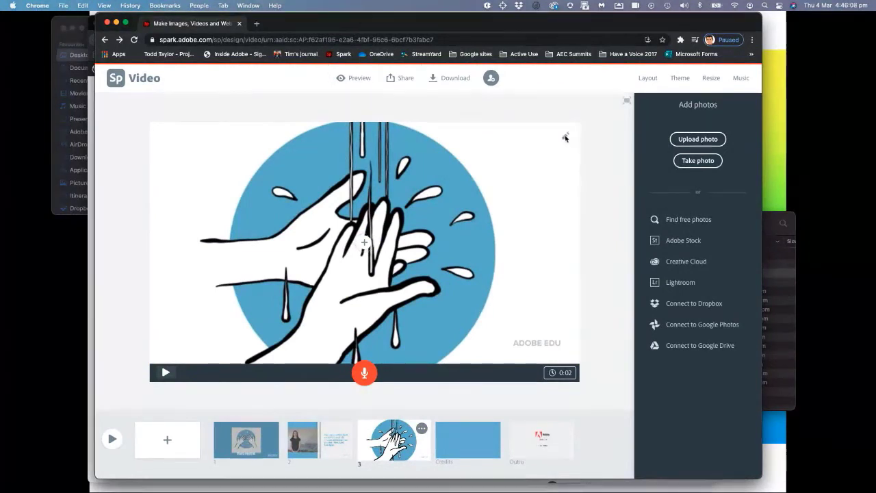
{"action": "left_click", "coordinate": [566, 140]}
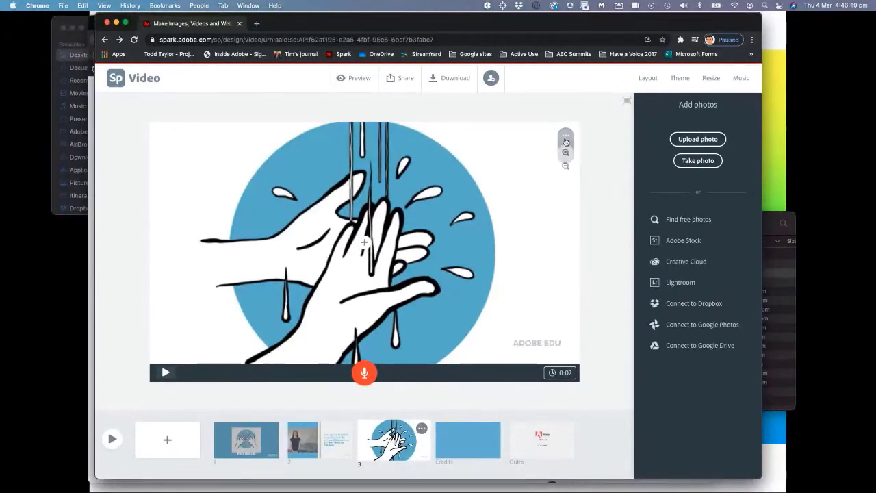
{"action": "left_click", "coordinate": [565, 167]}
{"action": "left_click", "coordinate": [565, 167]}
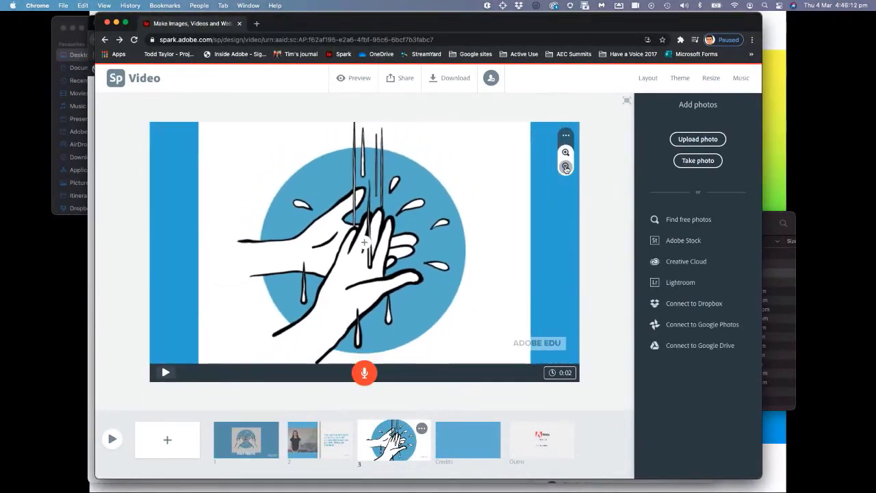
{"action": "left_click", "coordinate": [565, 167]}
{"action": "left_click", "coordinate": [565, 167]}
{"action": "left_click", "coordinate": [565, 167]}
{"action": "left_click", "coordinate": [565, 167]}
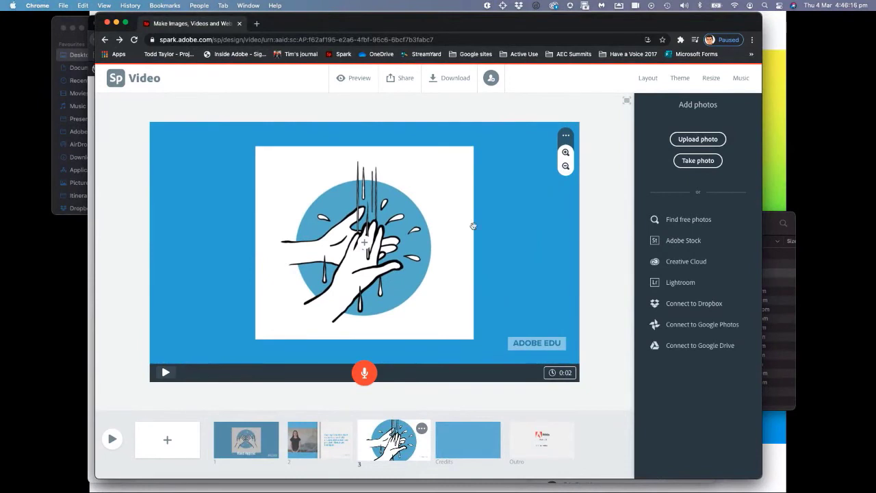
Add the text "Step 1" to slide 3 and place it in the slide's upper-left corner beside the image
{"action": "left_click", "coordinate": [364, 244]}
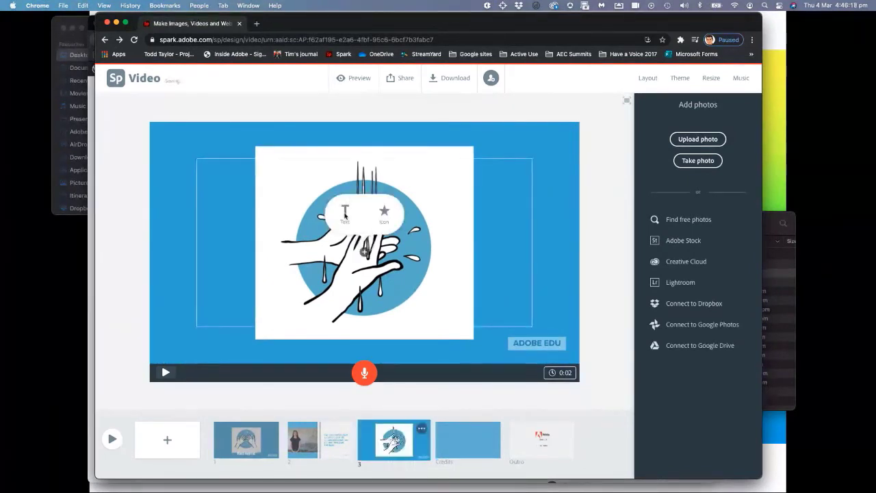
{"action": "left_click", "coordinate": [345, 214]}
{"action": "type", "text": "Step 1"}
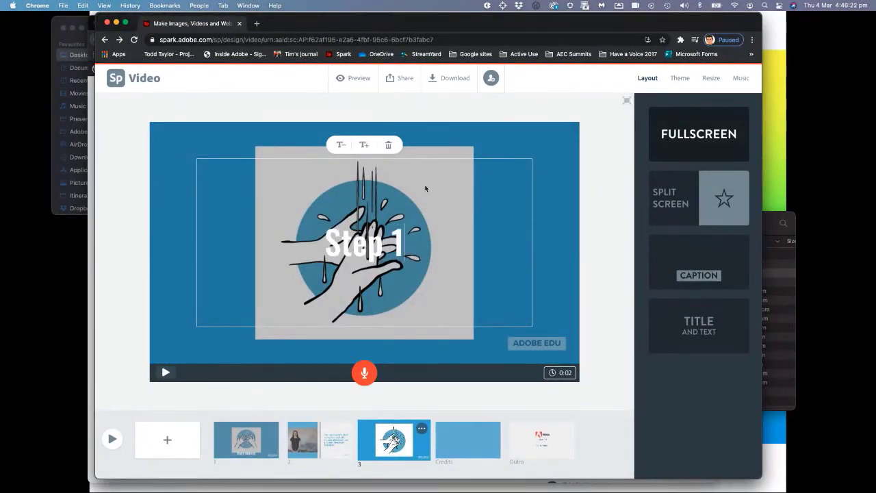
{"action": "left_click", "coordinate": [551, 145]}
{"action": "left_click_drag", "start_coordinate": [379, 260], "coordinate": [223, 180]}
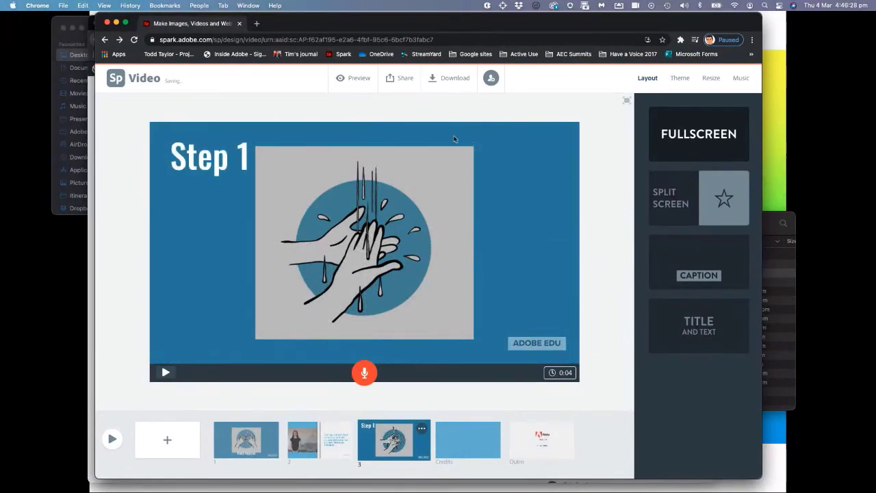
Consult the hand-washing web page for the script, and record a voice narration on slide 3 in Spark Video
{"action": "key", "text": "super+Tab"}
{"action": "key", "text": "super+Tab"}
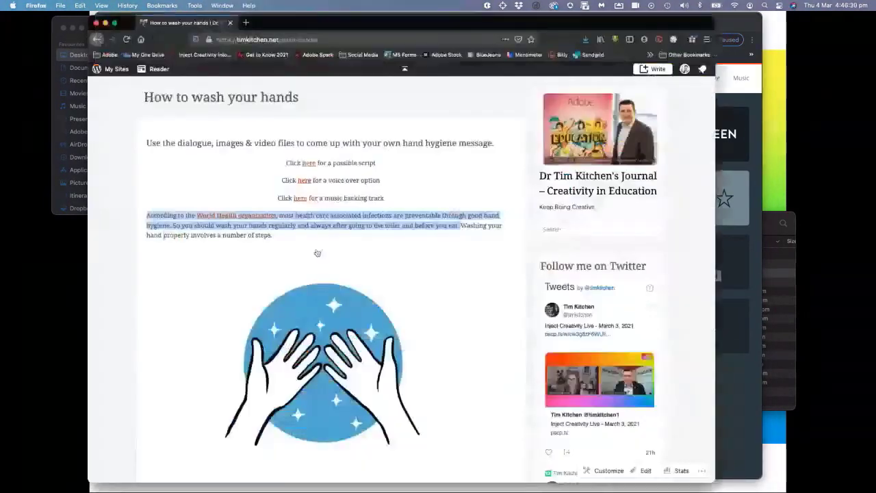
{"action": "scroll", "coordinate": [337, 251], "scroll_direction": "down", "scroll_amount": 15}
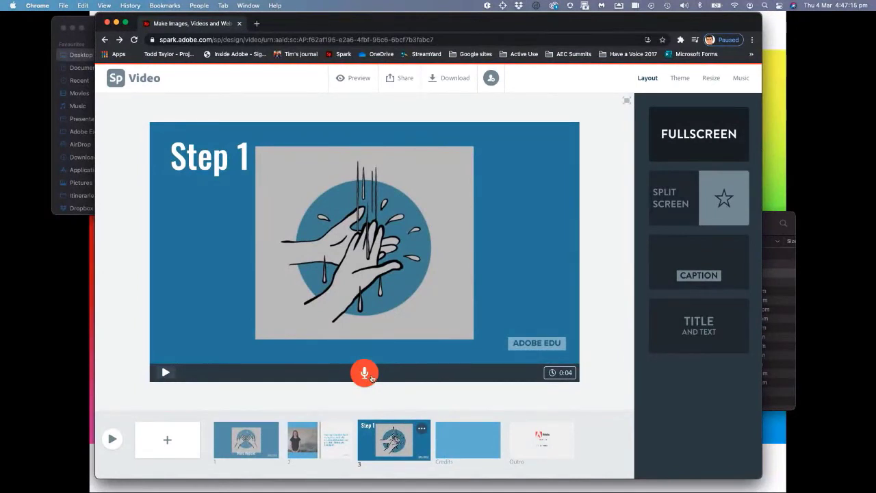
{"action": "left_click_drag", "start_coordinate": [366, 375], "coordinate": [365, 375]}
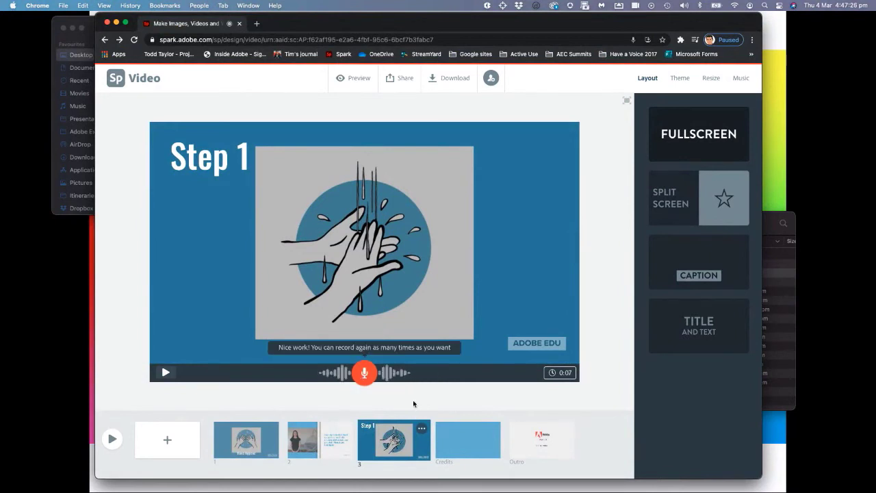
Play back slide 3 with its narration, preview the whole video, and check the slide's image options without changing them
{"action": "left_click", "coordinate": [165, 372]}
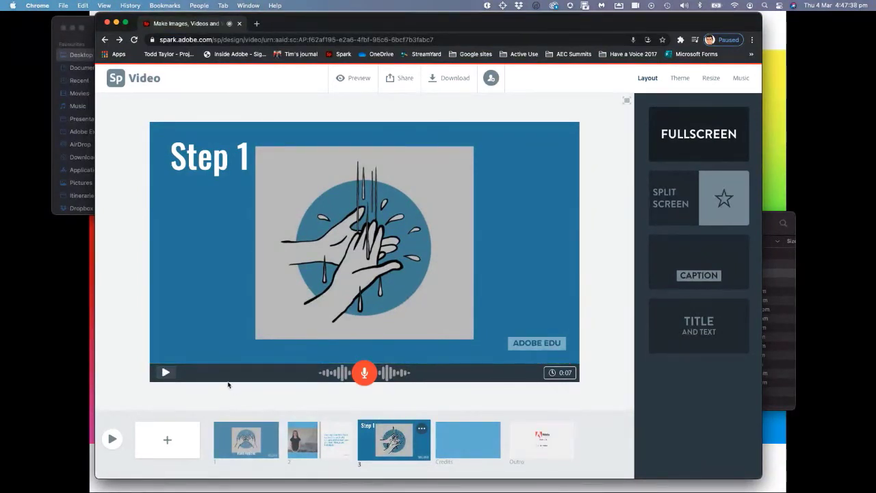
{"action": "left_click", "coordinate": [113, 439]}
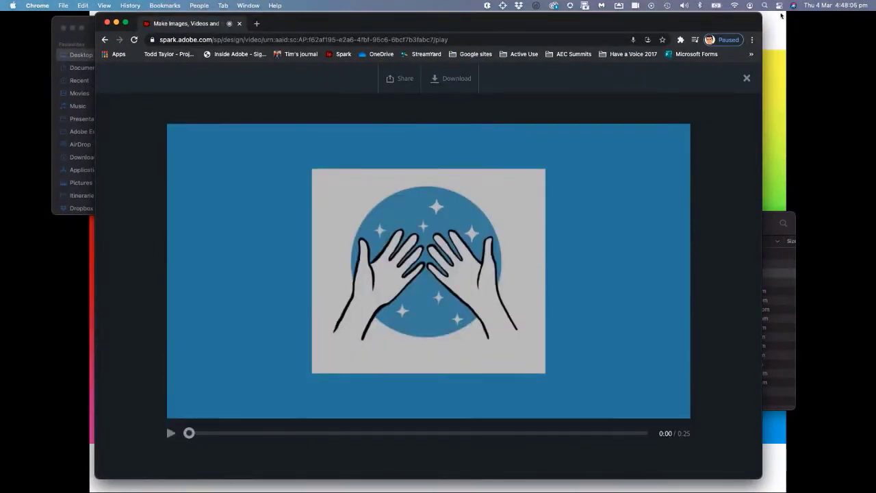
{"action": "left_click", "coordinate": [746, 78]}
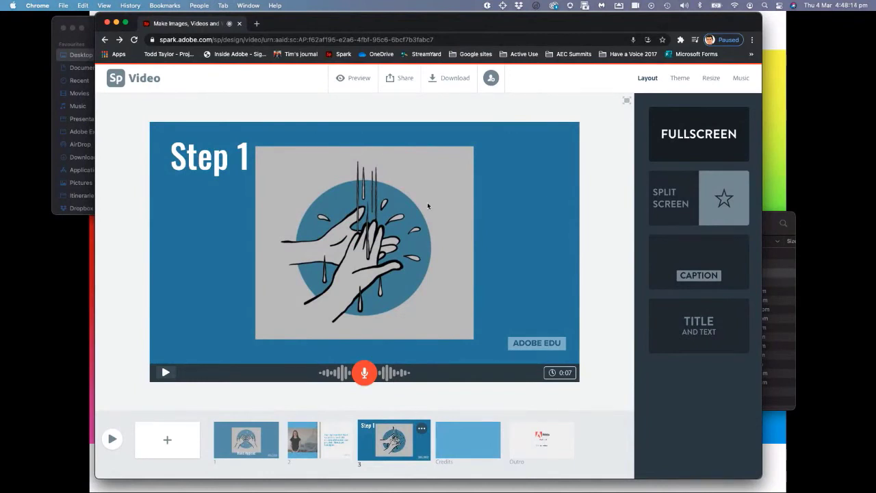
{"action": "left_click", "coordinate": [500, 279]}
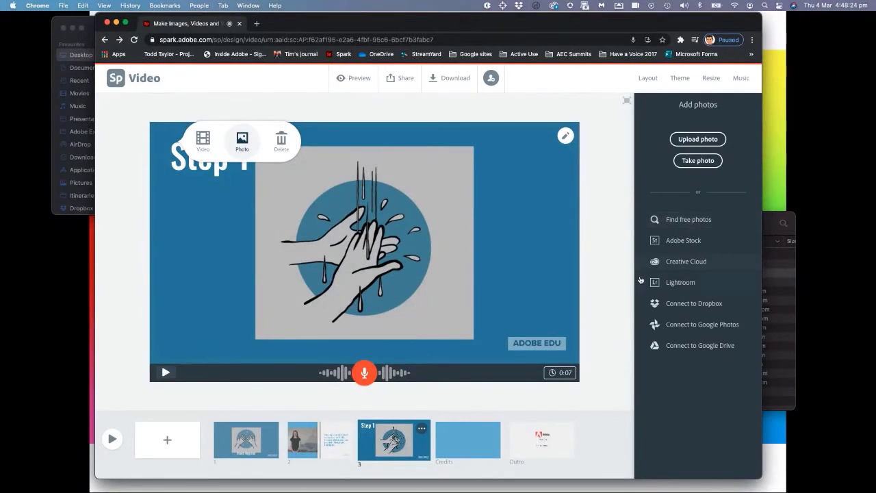
{"action": "left_click", "coordinate": [611, 280]}
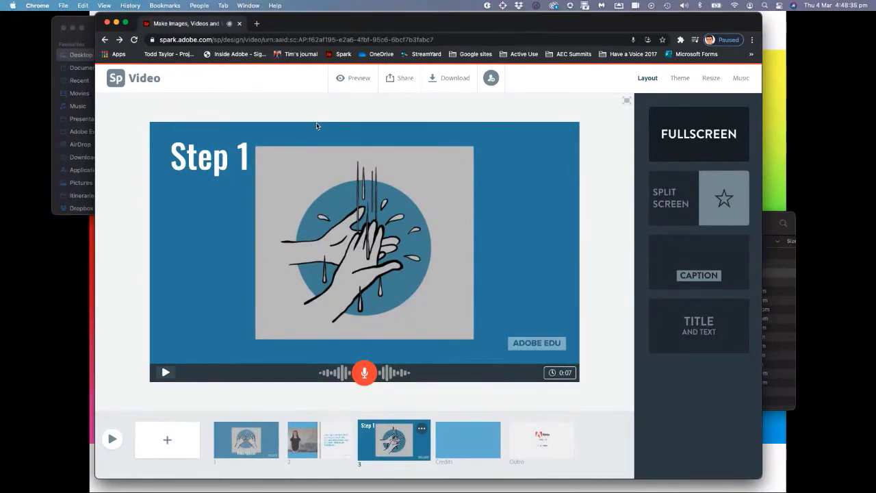
Start publishing the video and give it the title "Hand Hygiene"
{"action": "left_click", "coordinate": [401, 81]}
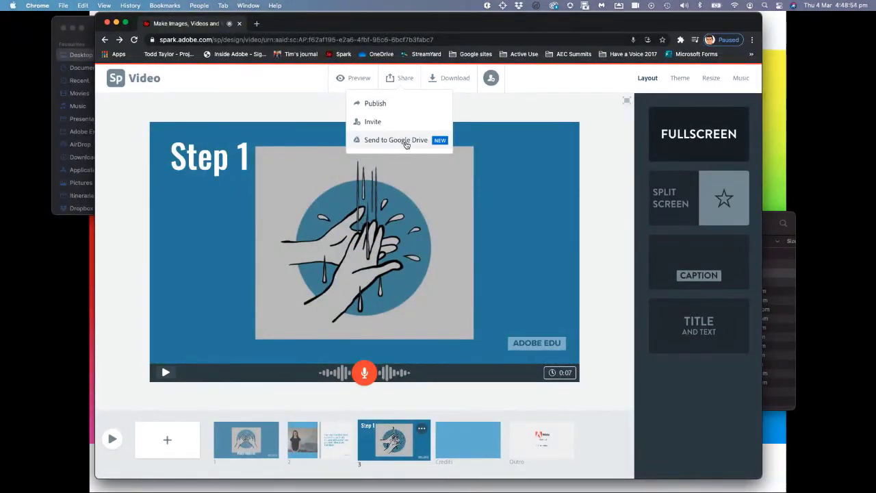
{"action": "left_click", "coordinate": [377, 104]}
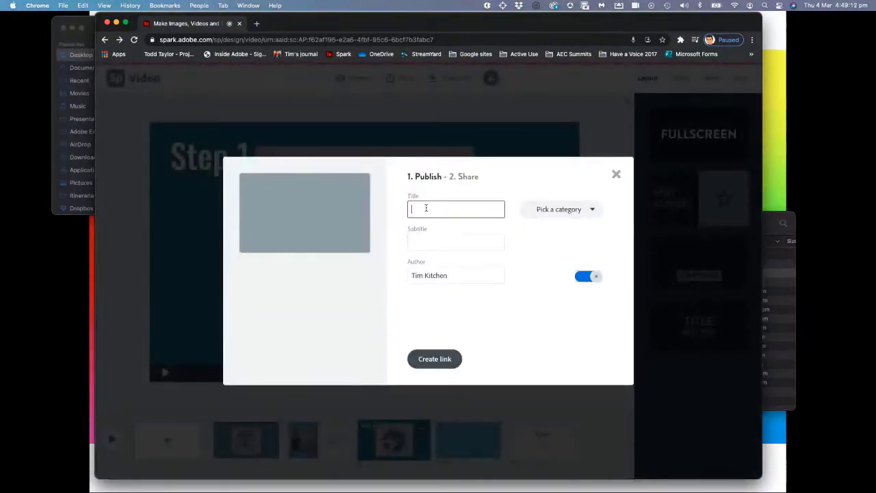
{"action": "left_click", "coordinate": [426, 208]}
{"action": "type", "text": "an"}
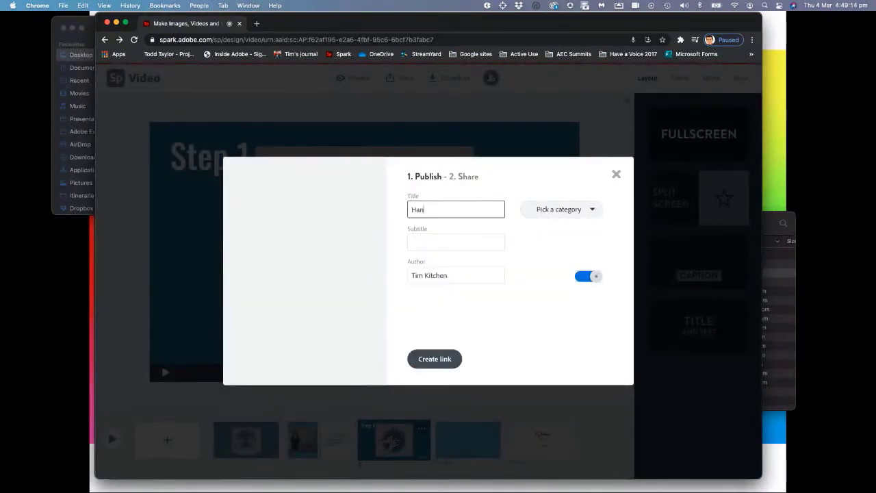
{"action": "type", "text": "d"}
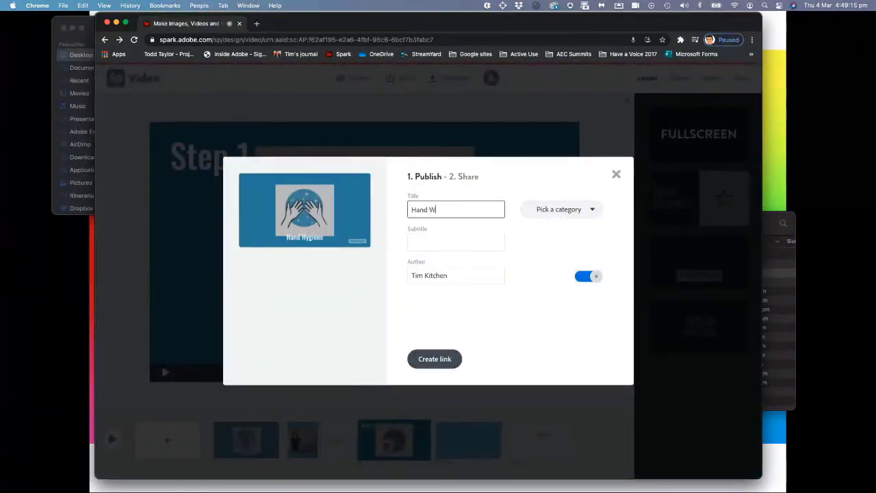
{"action": "type", "text": " Hygienec"}
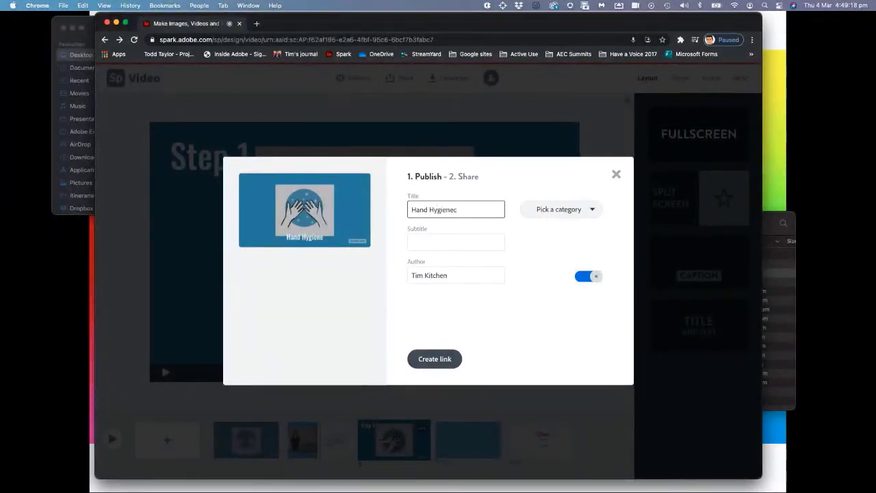
{"action": "key", "text": "BackSpace"}
Choose Education as the publishing category and create the shareable link with the author name shown
{"action": "left_click", "coordinate": [559, 210]}
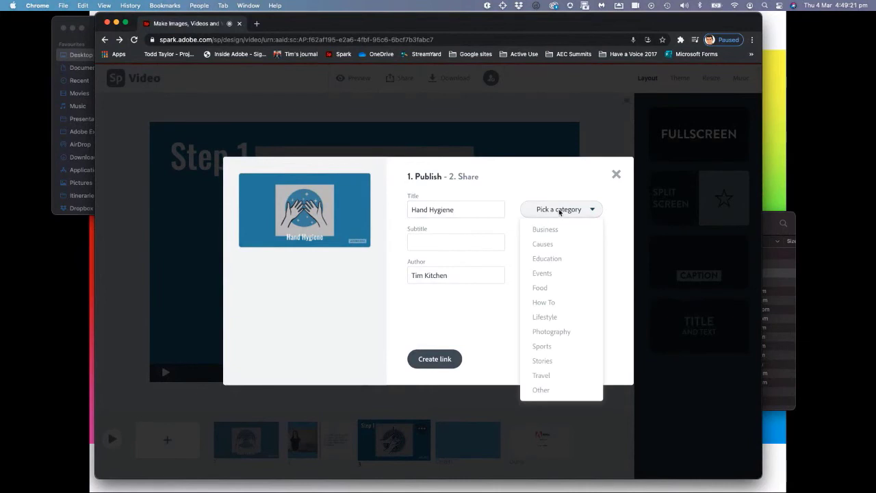
{"action": "left_click", "coordinate": [554, 259]}
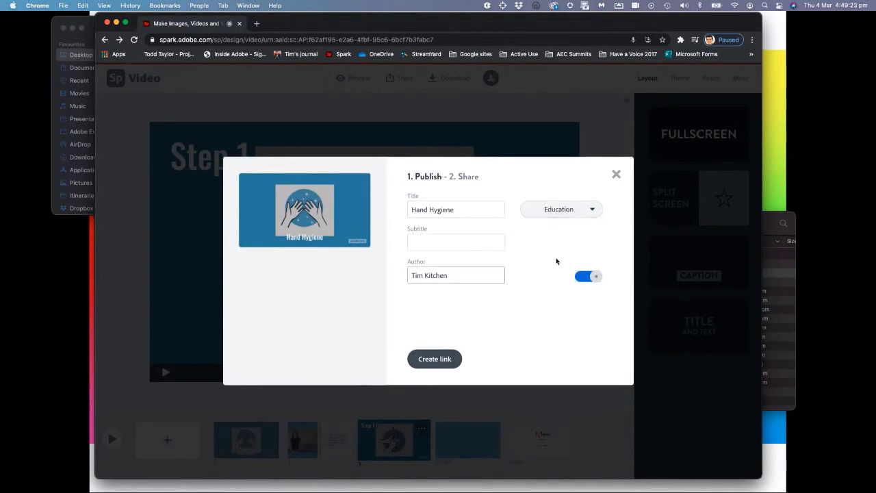
{"action": "left_click", "coordinate": [588, 277]}
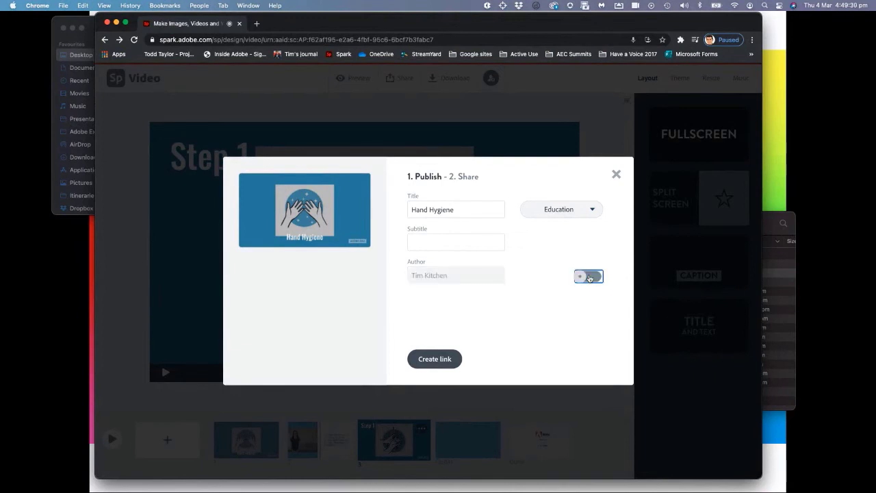
{"action": "left_click", "coordinate": [589, 278]}
{"action": "left_click", "coordinate": [444, 362]}
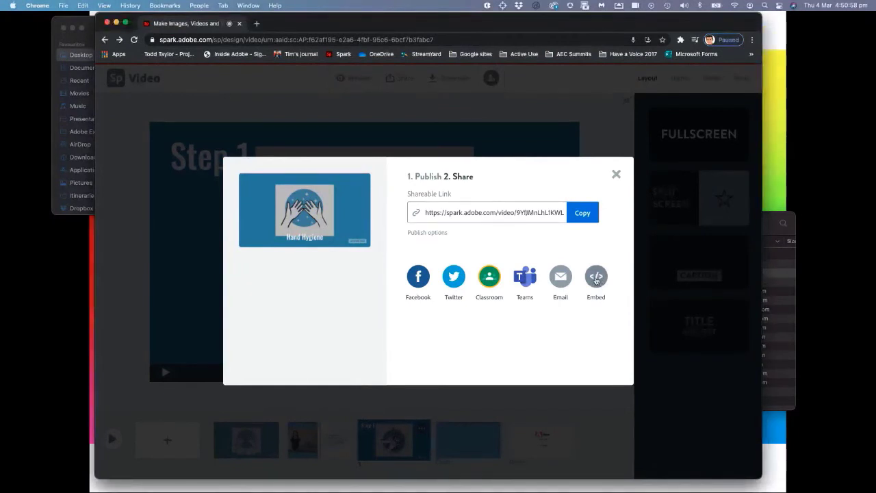
Show and select the published video's embed code, and copy its shareable link
{"action": "left_click", "coordinate": [596, 278]}
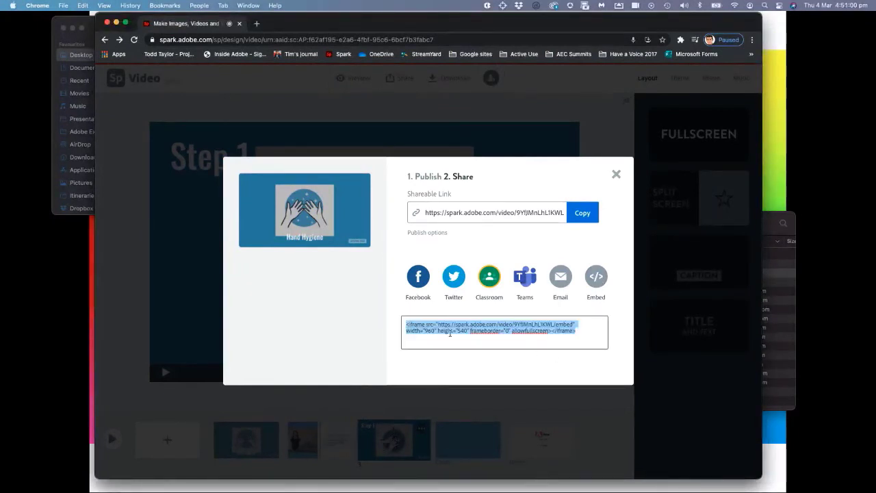
{"action": "left_click_drag", "start_coordinate": [575, 331], "coordinate": [479, 334]}
{"action": "left_click", "coordinate": [580, 214]}
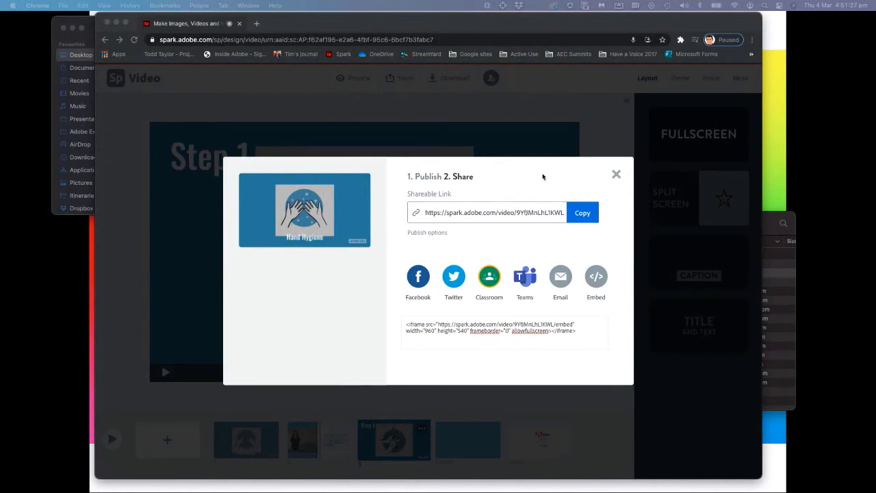
Close the sharing options and start downloading the video
{"action": "left_click", "coordinate": [616, 174]}
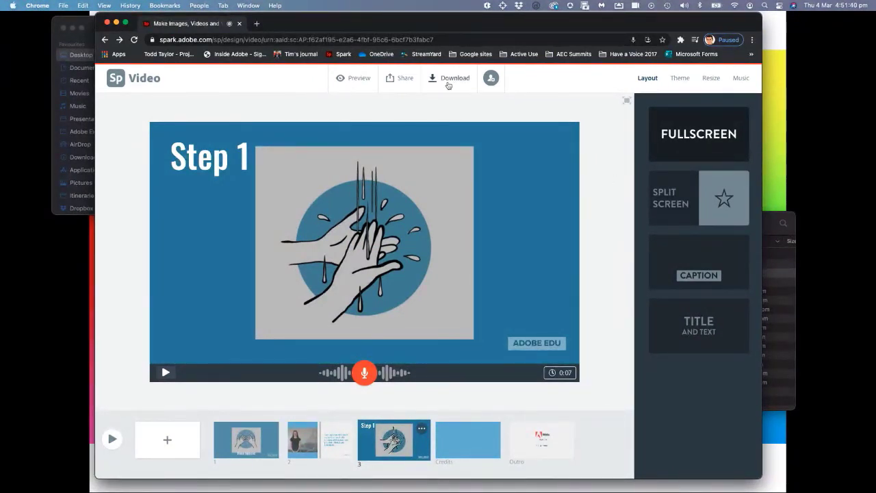
{"action": "left_click", "coordinate": [452, 81]}
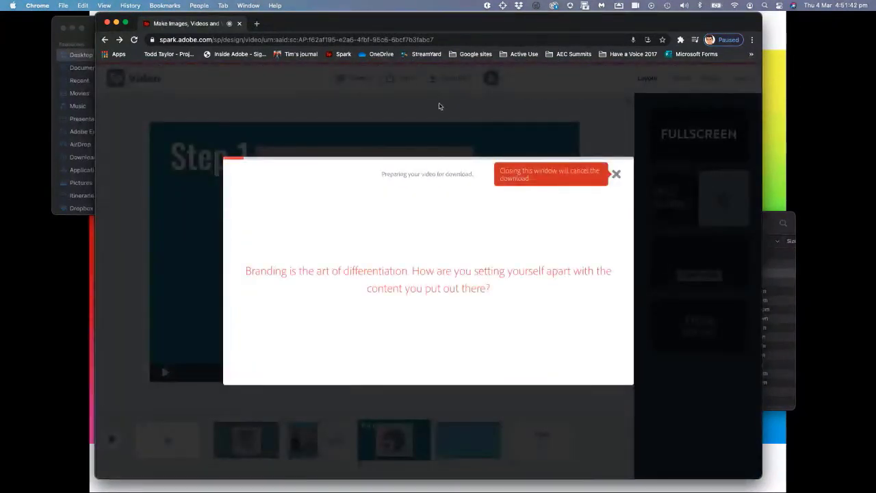